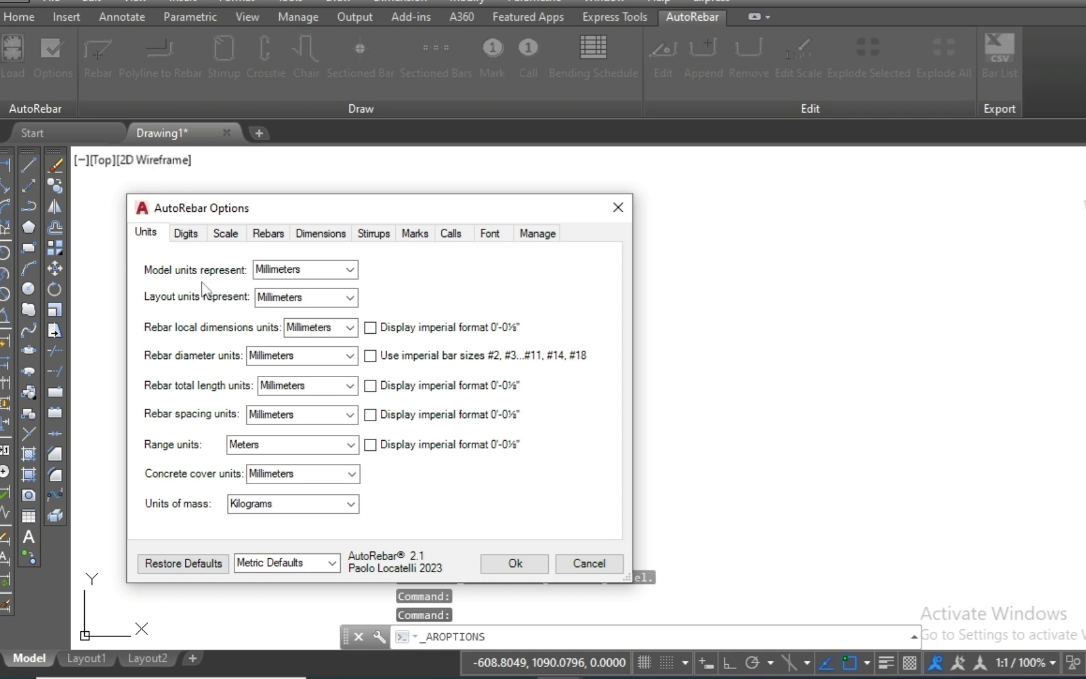
Keep AutoRebar's rebar local dimension digits at whole numbers
{"action": "left_click", "coordinate": [187, 239]}
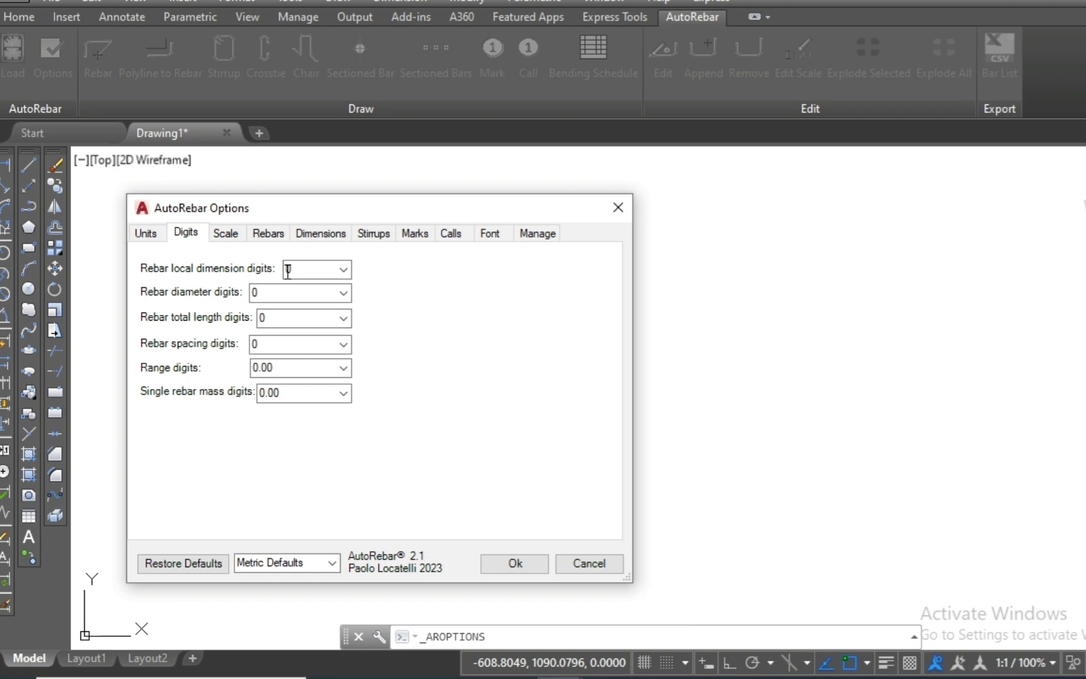
{"action": "left_click", "coordinate": [344, 269]}
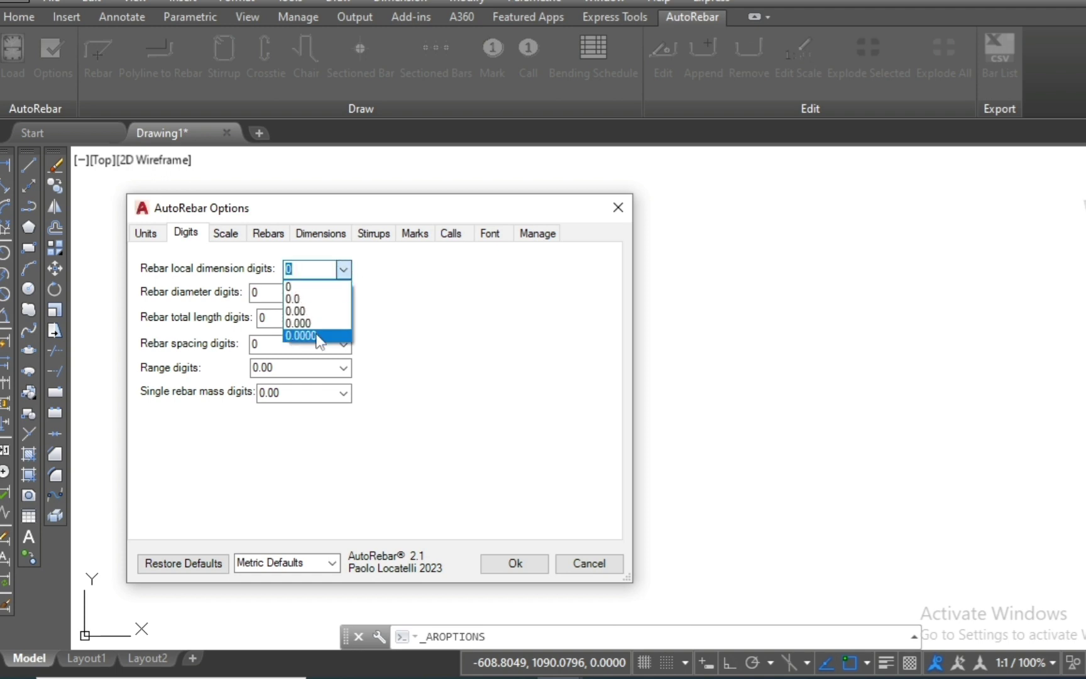
{"action": "left_click", "coordinate": [301, 287]}
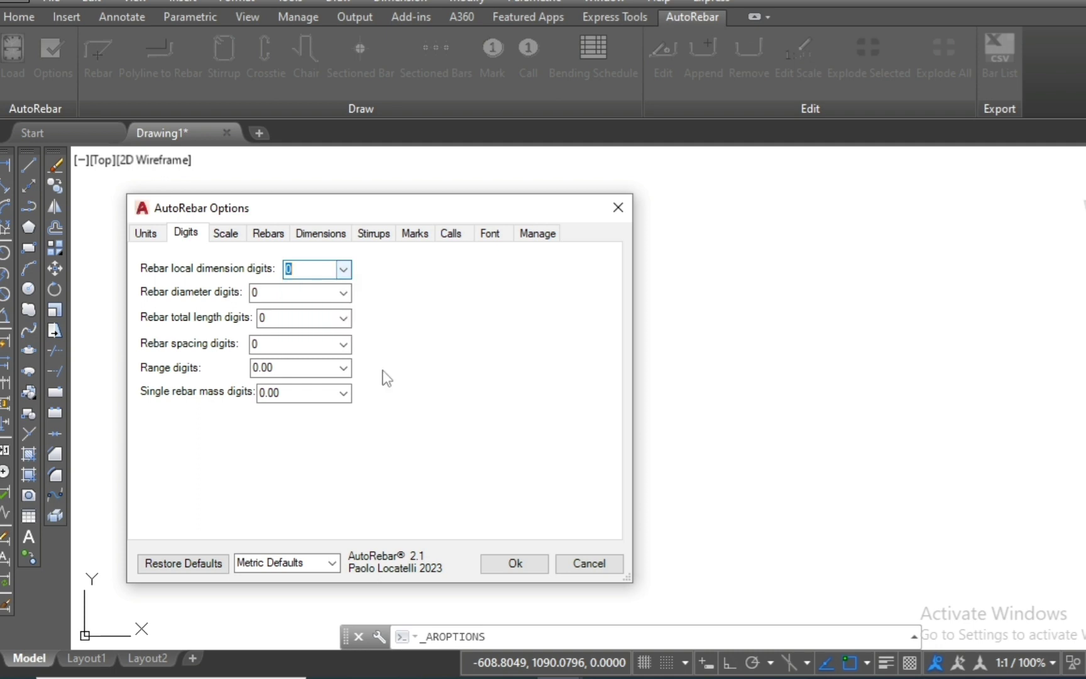
{"action": "left_click", "coordinate": [525, 565]}
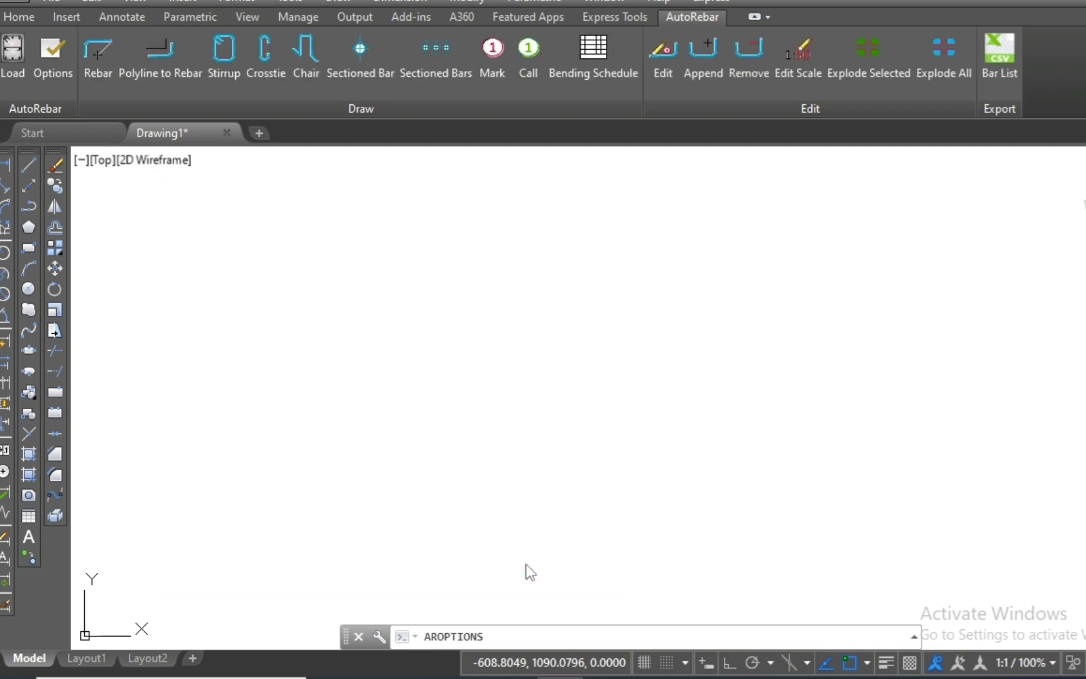
Draw a 20.3 mm L-shaped rebar with a 435 horizontal leg and a 284 vertical leg
{"action": "left_click", "coordinate": [97, 63]}
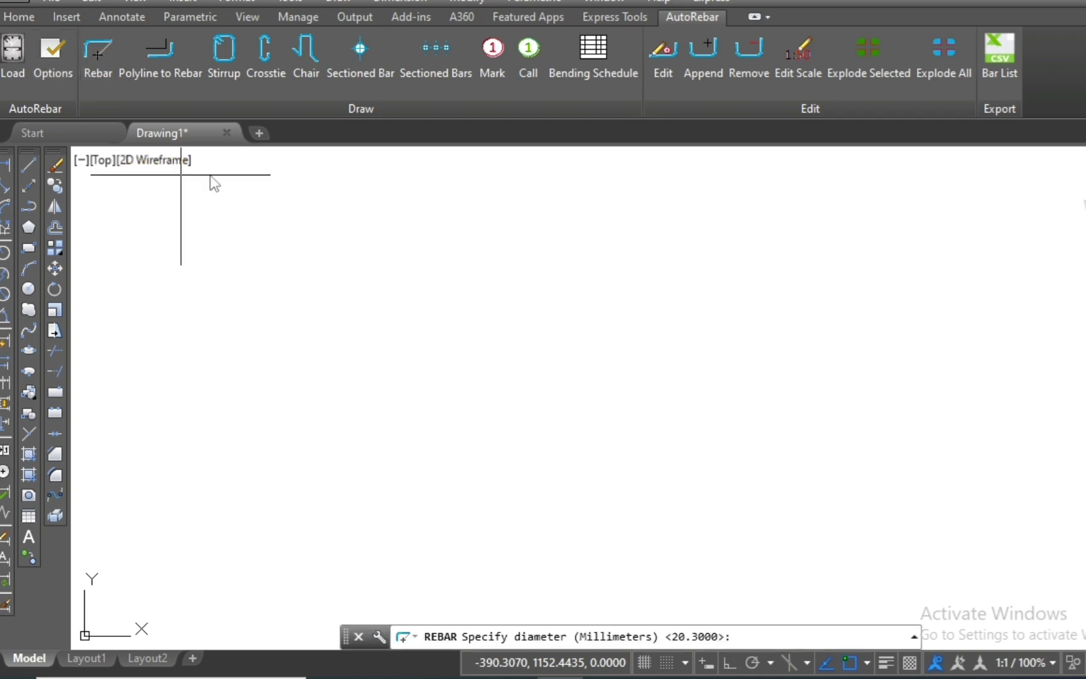
{"action": "key", "text": "Return"}
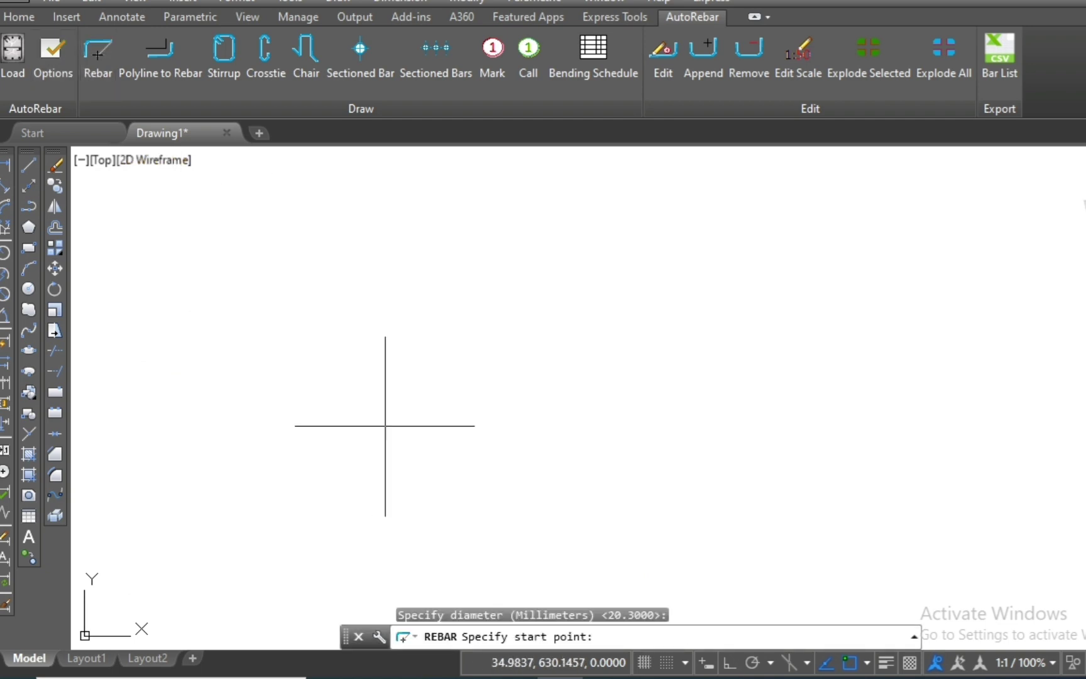
{"action": "left_click", "coordinate": [426, 414]}
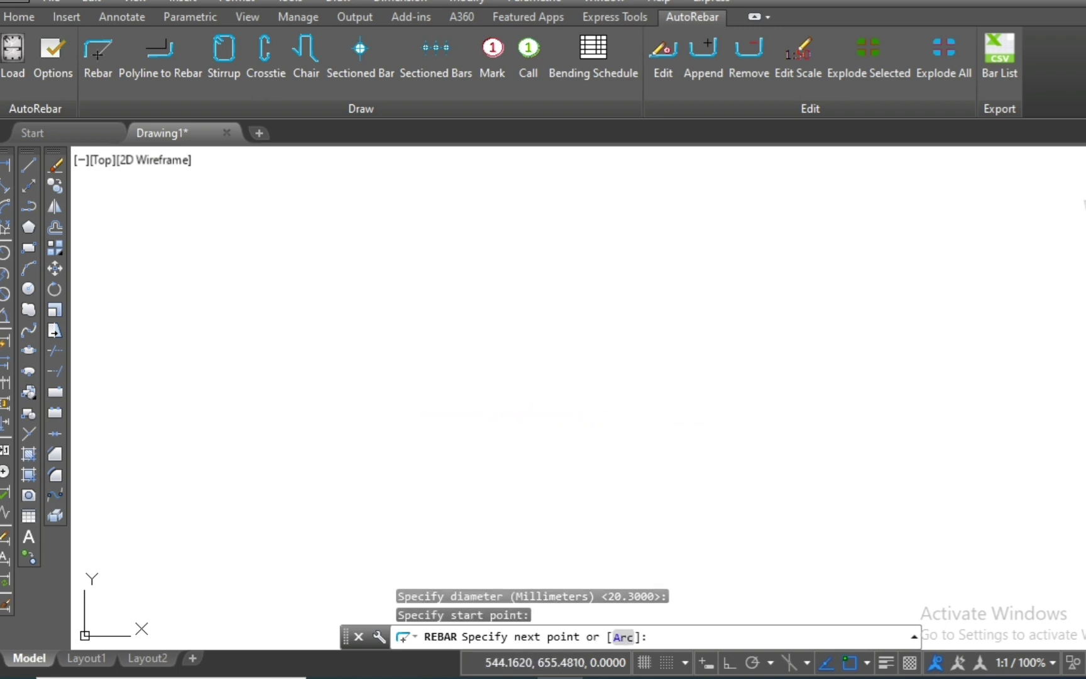
{"action": "left_click", "coordinate": [631, 415]}
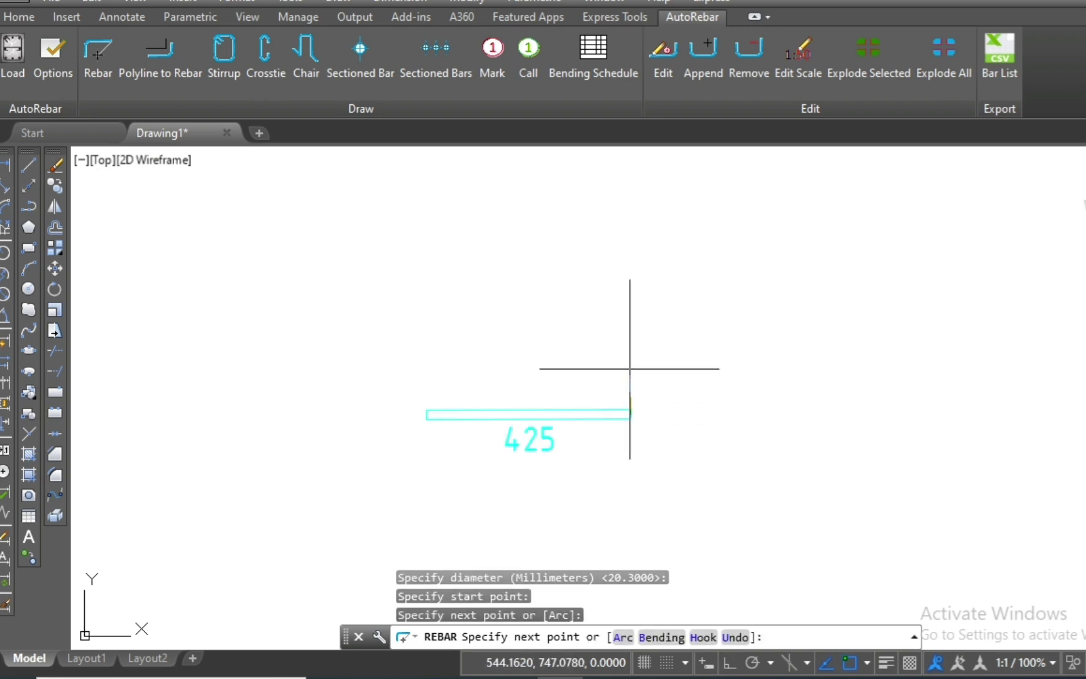
{"action": "left_click", "coordinate": [629, 281]}
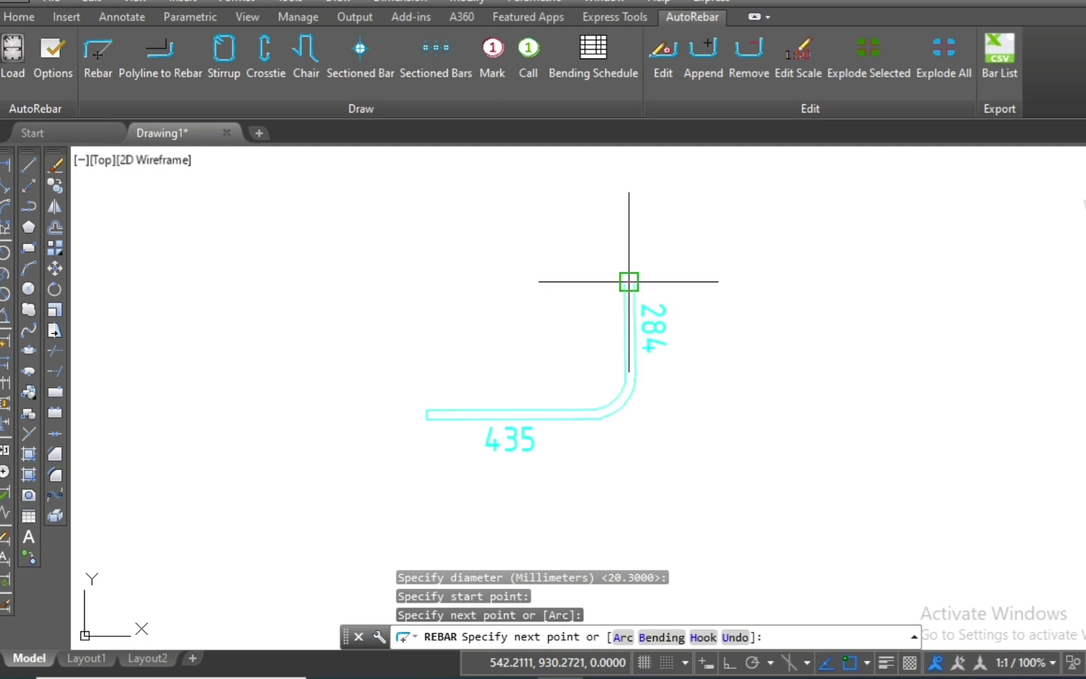
{"action": "key", "text": "Escape"}
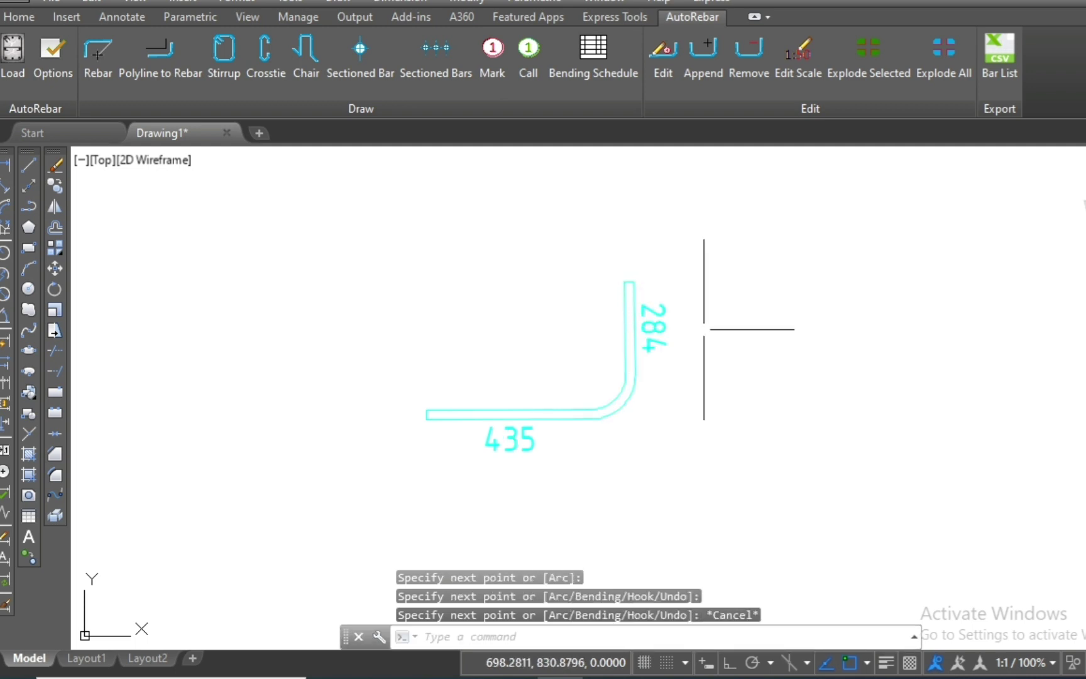
Set rebar local dimension digits to 0.00 so the legs read 434.66 and 284.18
{"action": "left_click", "coordinate": [50, 68]}
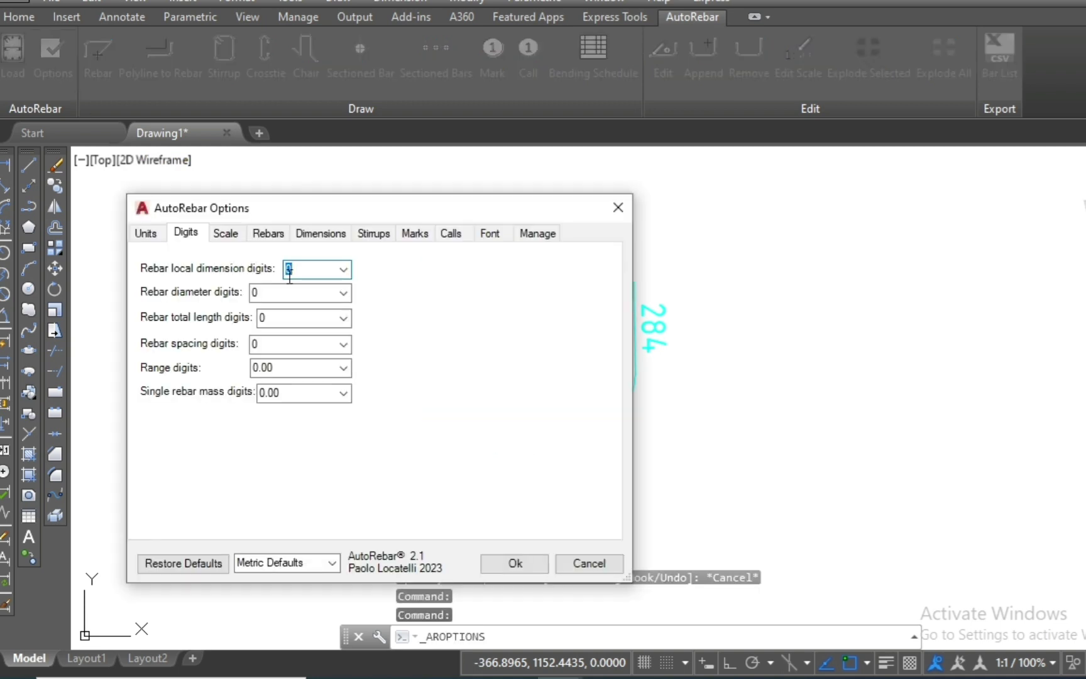
{"action": "left_click", "coordinate": [342, 270]}
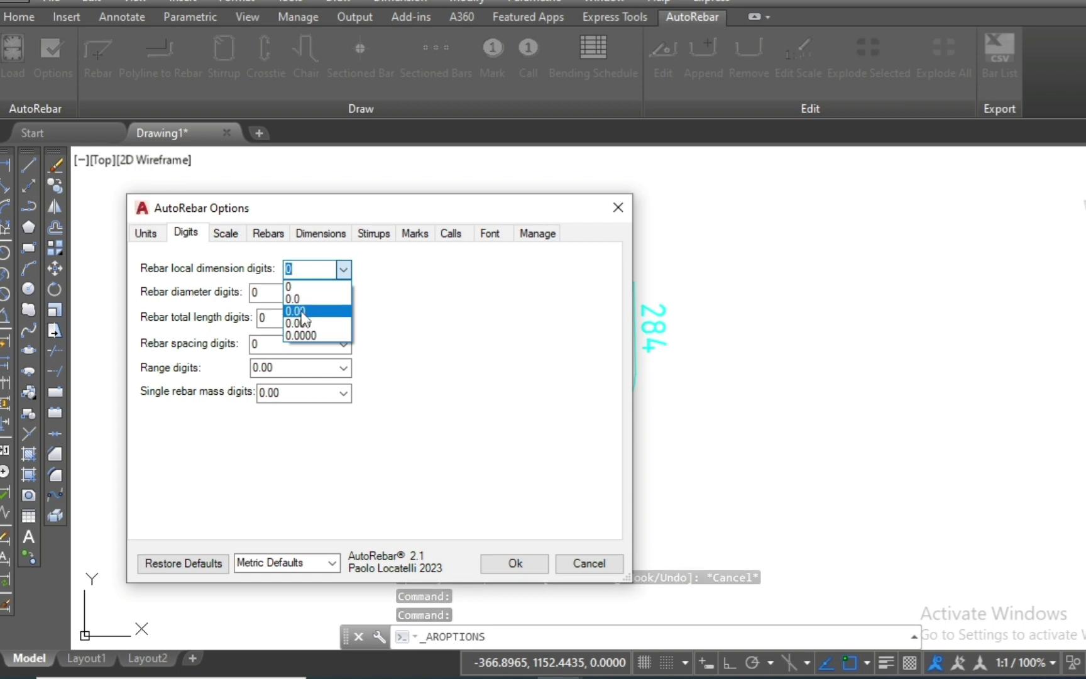
{"action": "left_click", "coordinate": [300, 311]}
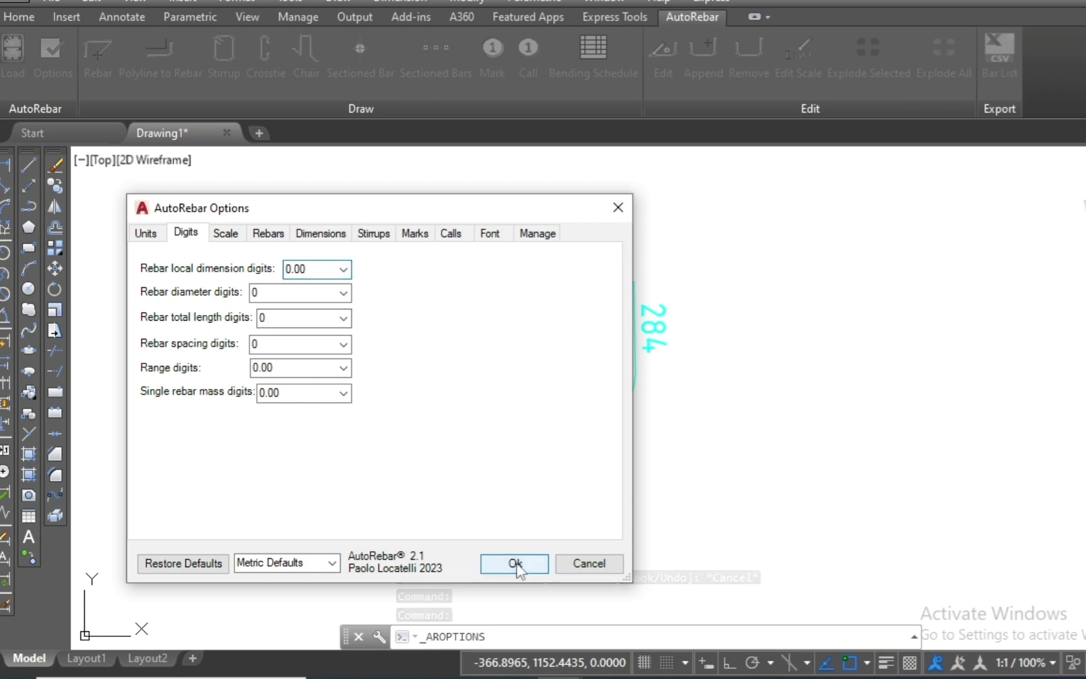
{"action": "left_click", "coordinate": [516, 563]}
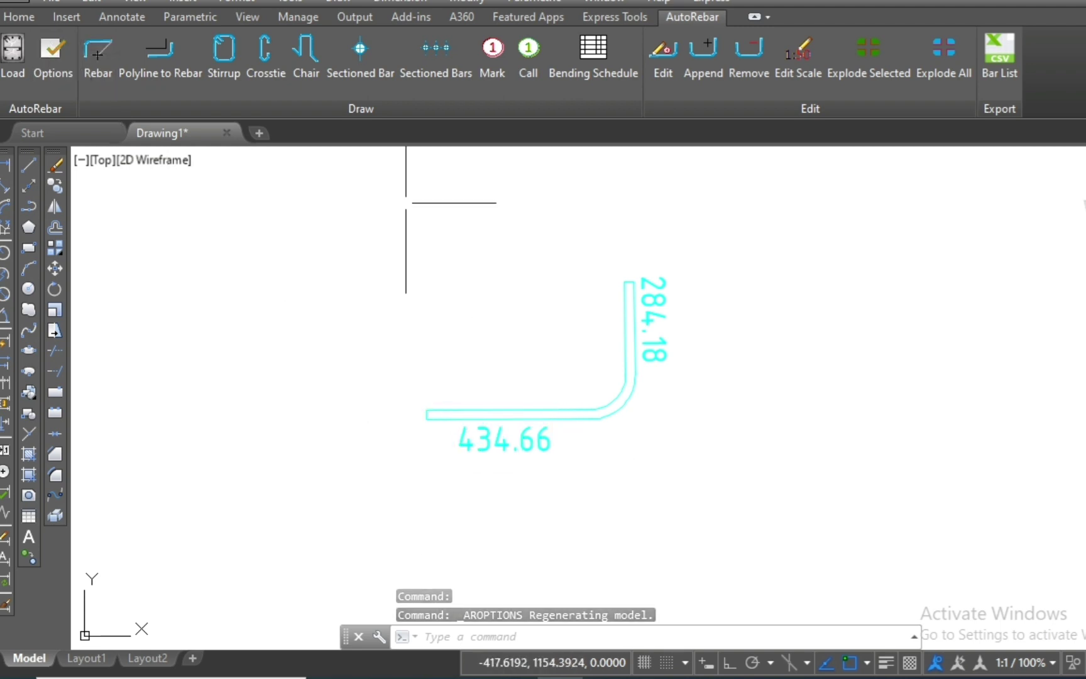
Erase the L-shaped rebar with a window selection and E
{"action": "left_click", "coordinate": [696, 230]}
{"action": "left_click", "coordinate": [403, 448]}
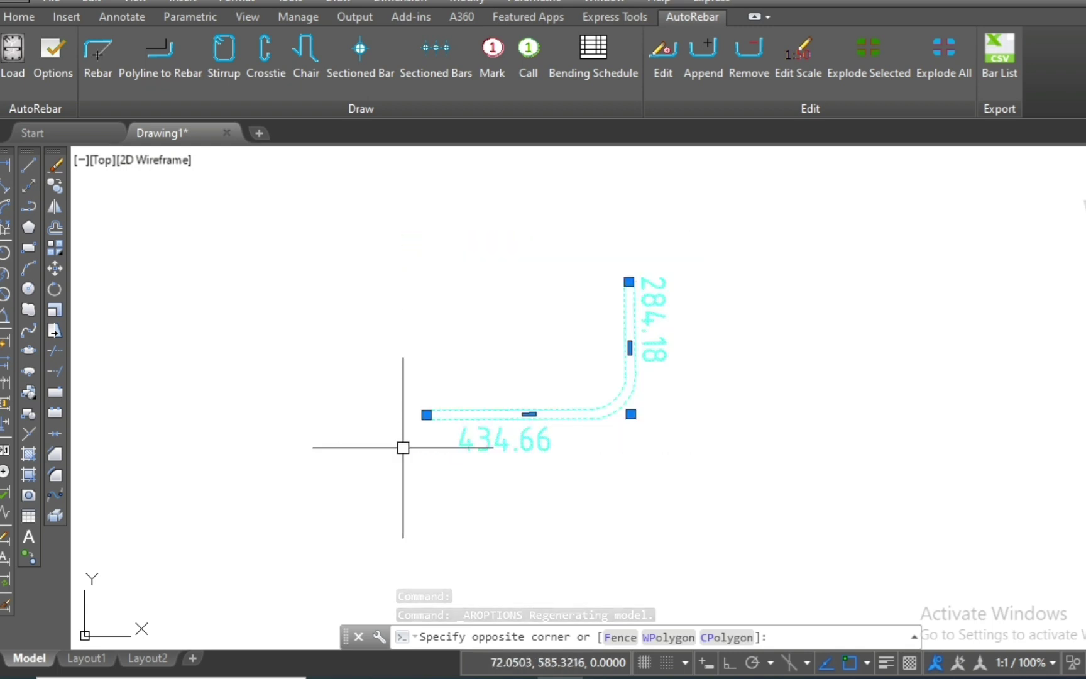
{"action": "type", "text": "e"}
{"action": "key", "text": "Return"}
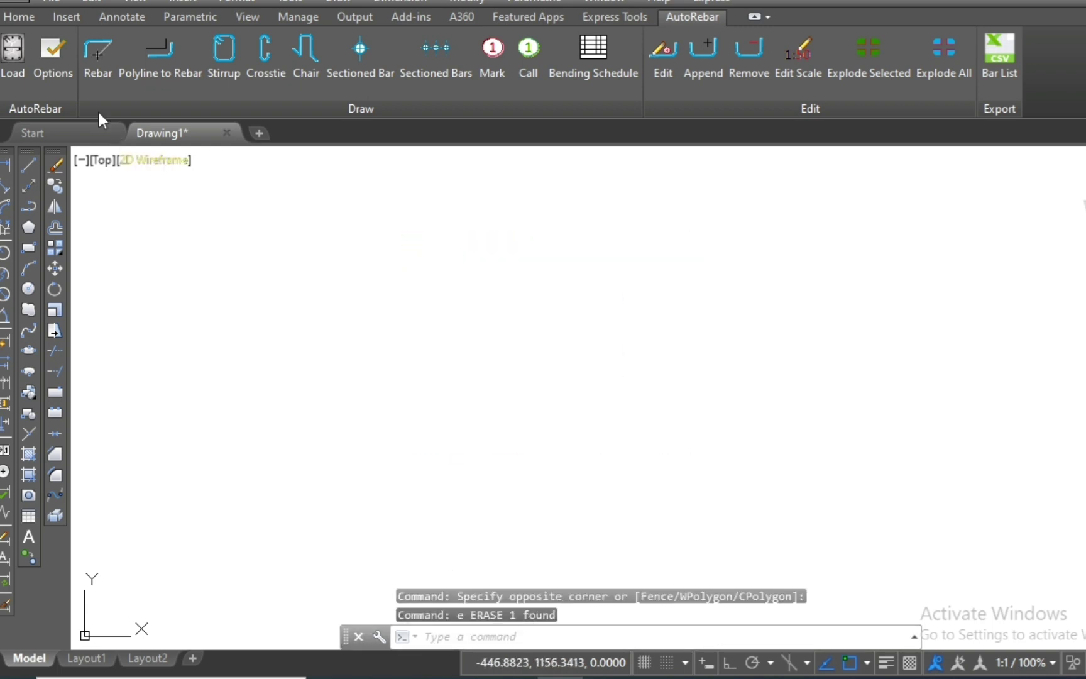
Restore AutoRebar's default settings, keeping rebar diameter digits at whole numbers
{"action": "left_click", "coordinate": [48, 56]}
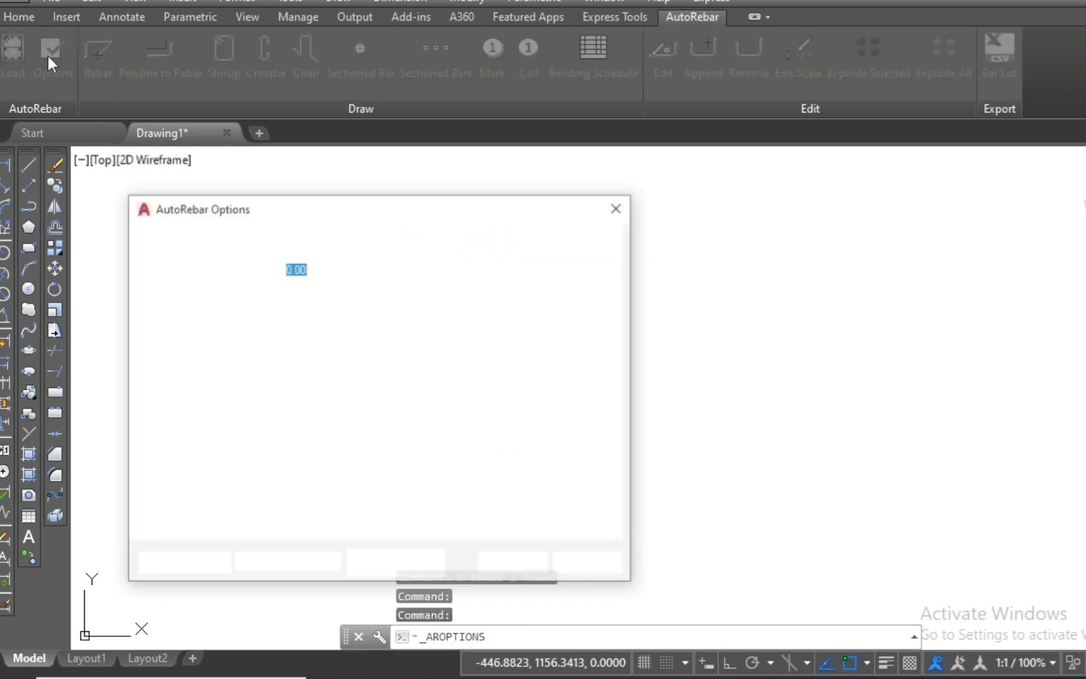
{"action": "left_click", "coordinate": [214, 563]}
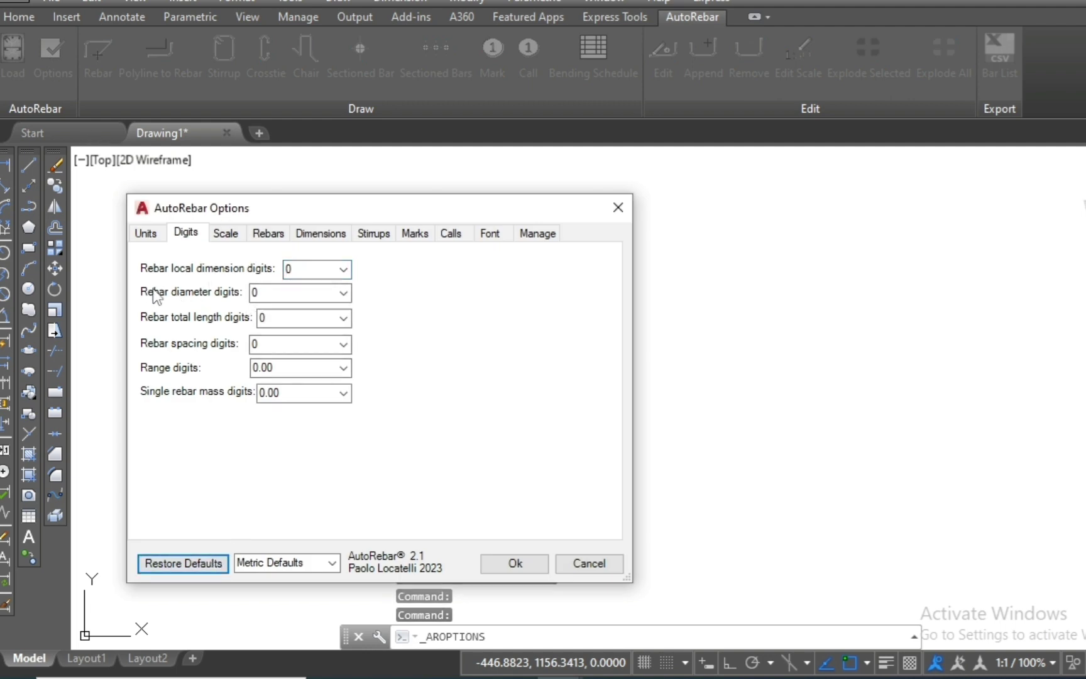
{"action": "left_click", "coordinate": [344, 296]}
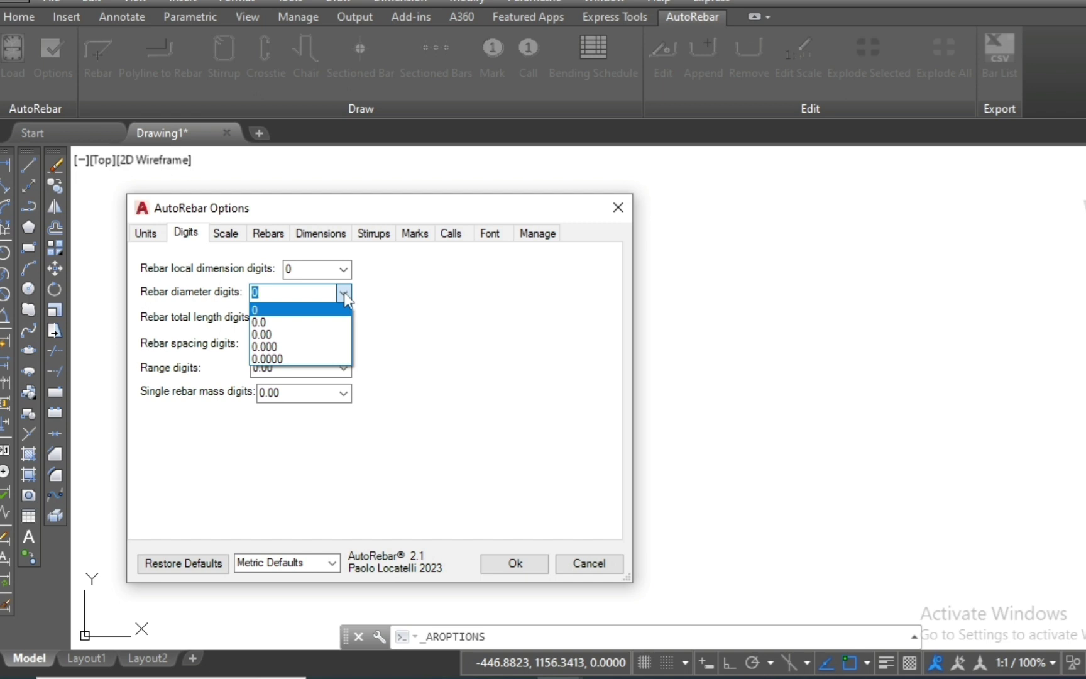
{"action": "left_click", "coordinate": [344, 292]}
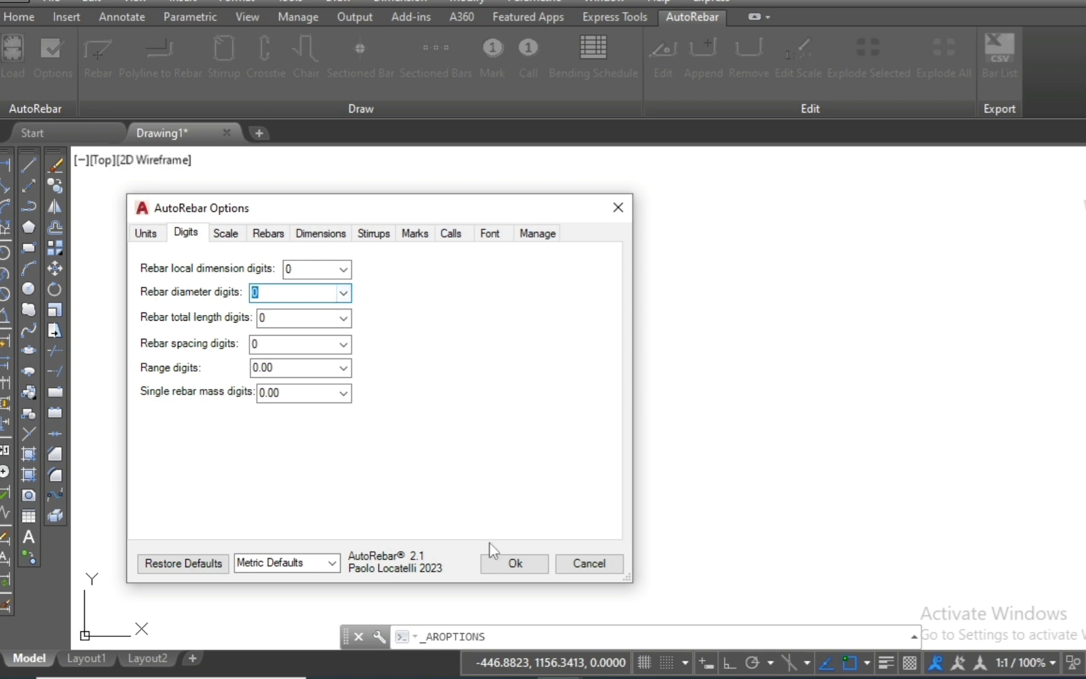
{"action": "left_click", "coordinate": [515, 563]}
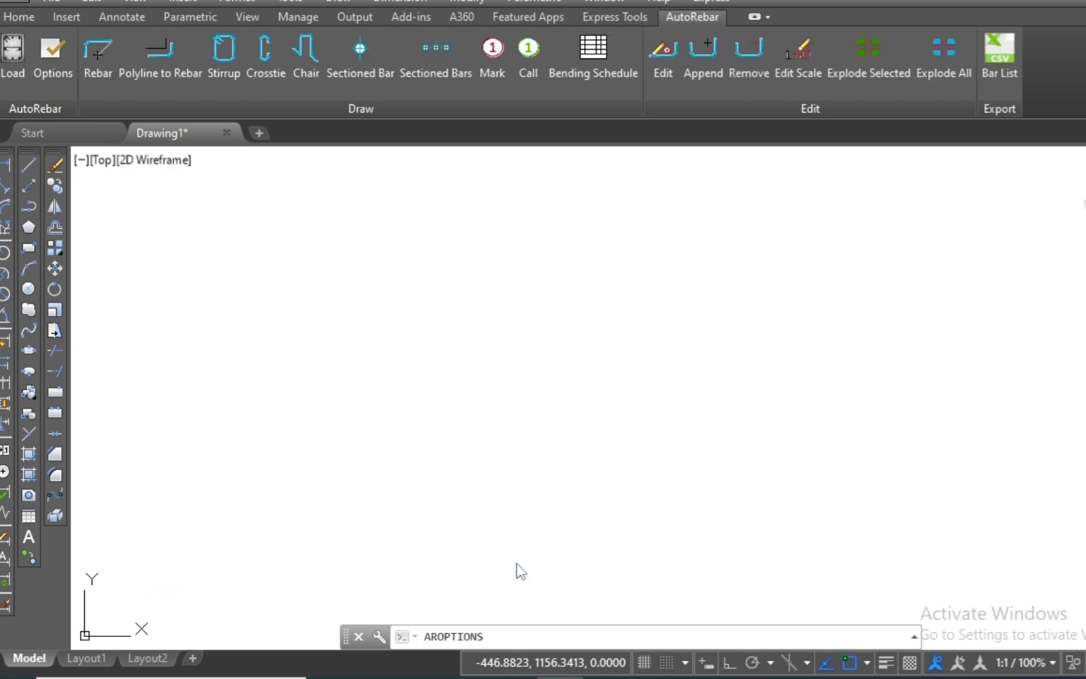
Draw a 20.30 mm L-shaped rebar with a 372 horizontal leg and a 231 vertical leg
{"action": "left_click", "coordinate": [128, 189]}
{"action": "left_click", "coordinate": [84, 62]}
{"action": "type", "text": "20."}
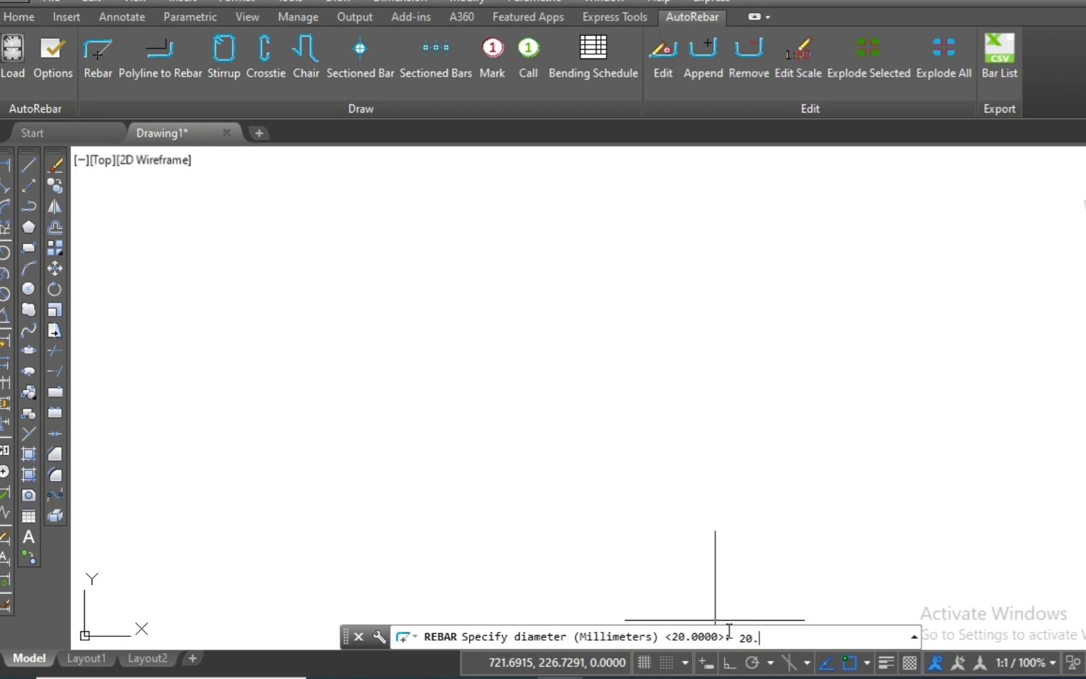
{"action": "type", "text": "30"}
{"action": "key", "text": "Return"}
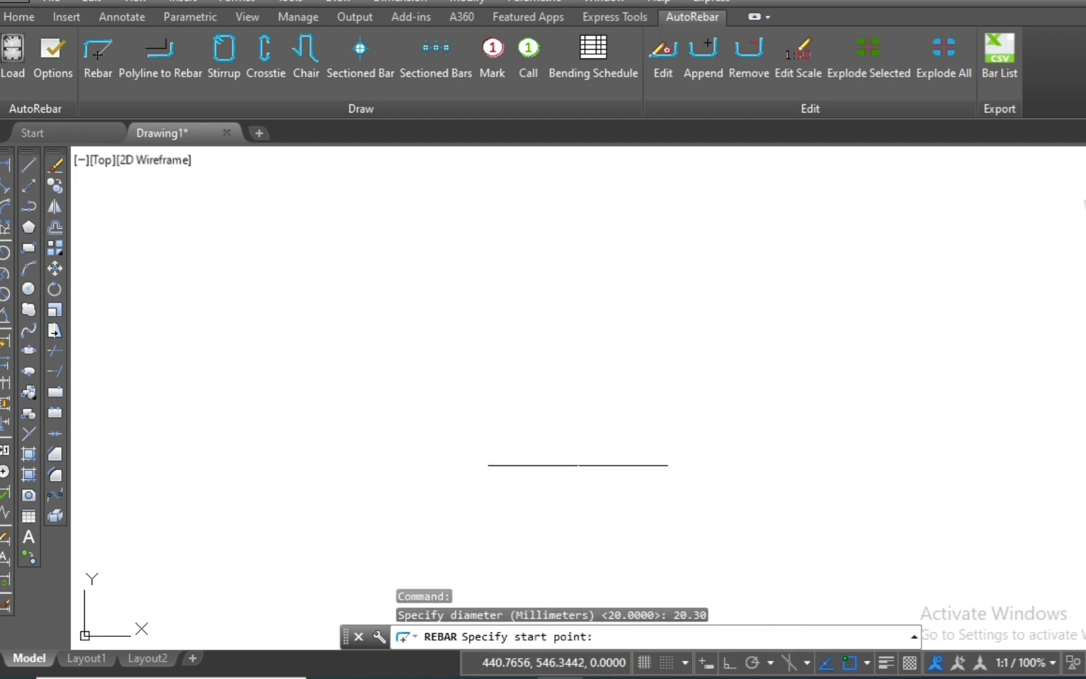
{"action": "left_click", "coordinate": [482, 454]}
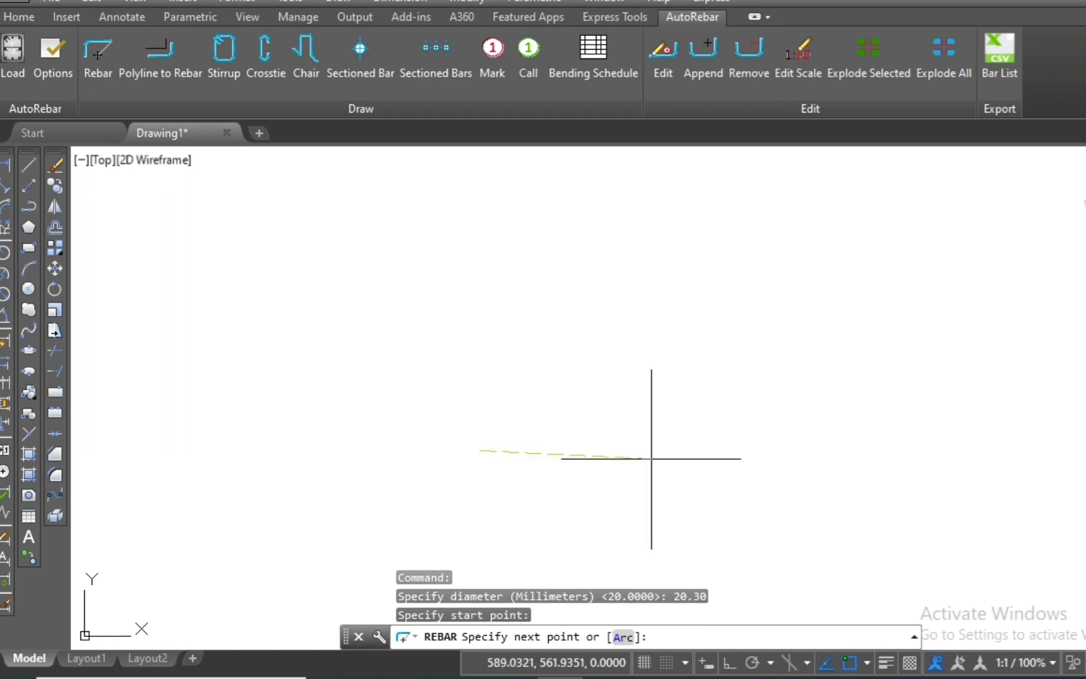
{"action": "left_click", "coordinate": [652, 450]}
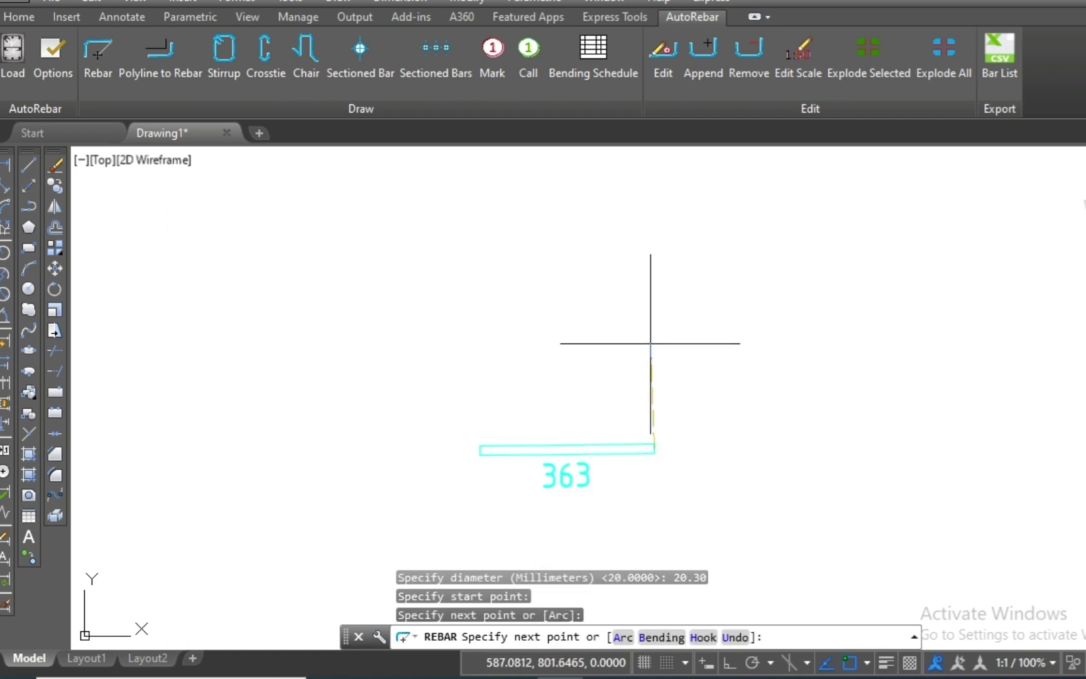
{"action": "left_click", "coordinate": [650, 343]}
{"action": "key", "text": "Escape"}
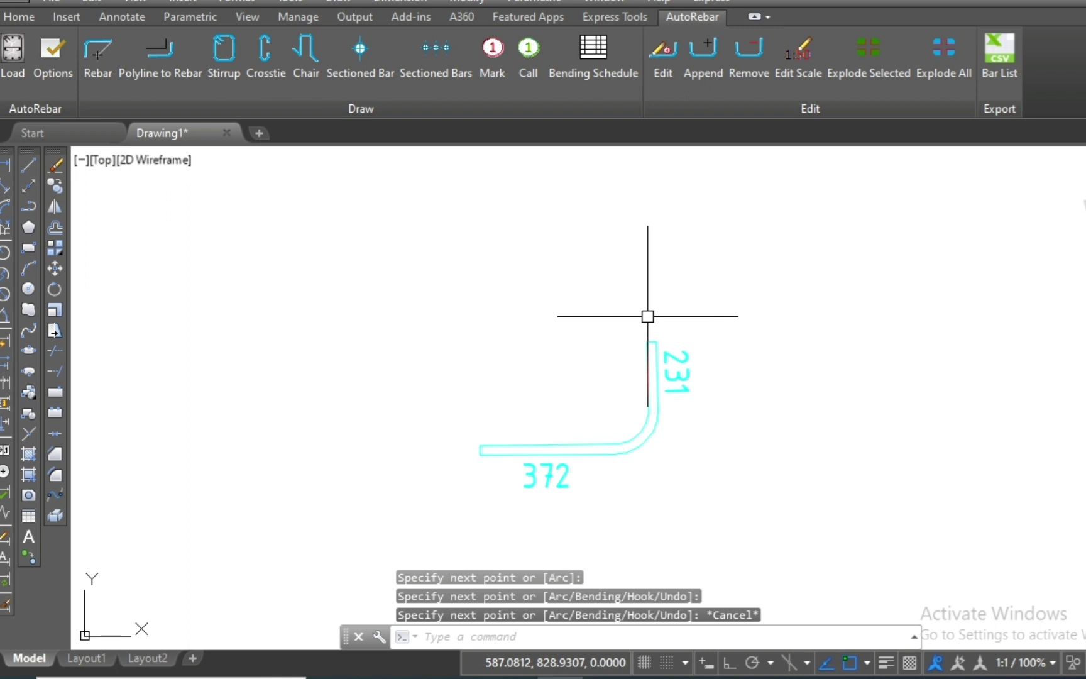
{"action": "left_click", "coordinate": [490, 49]}
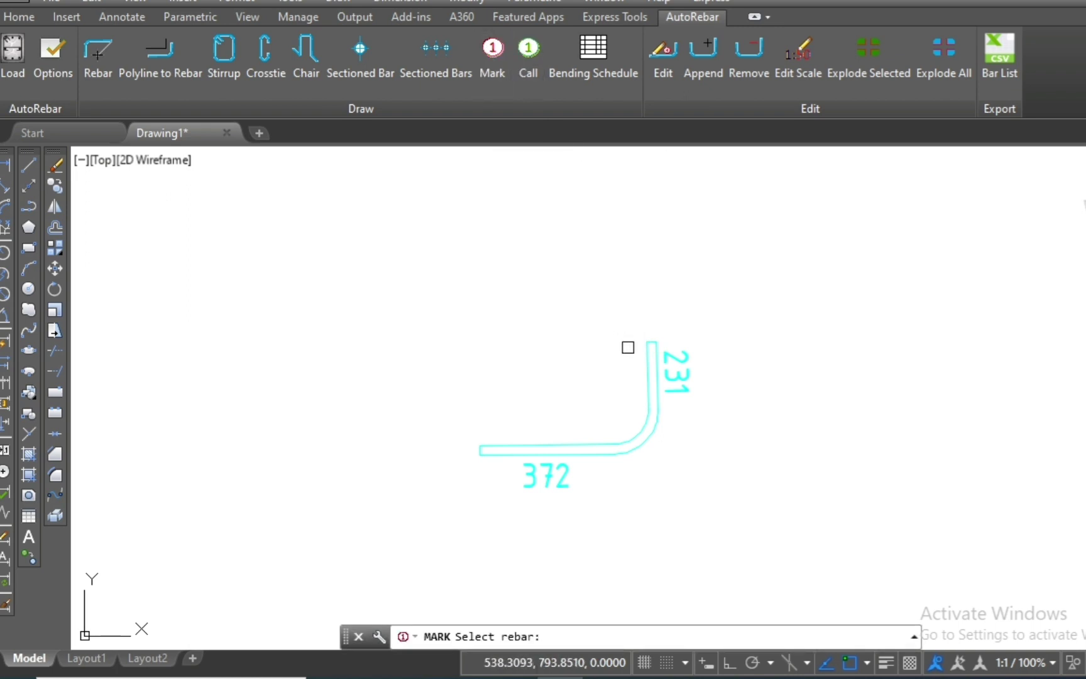
Place the mark callout 1, Ø20, N=1, L=549 above right of the rebar at 0° rotation
{"action": "left_click", "coordinate": [648, 345]}
{"action": "left_click", "coordinate": [650, 314]}
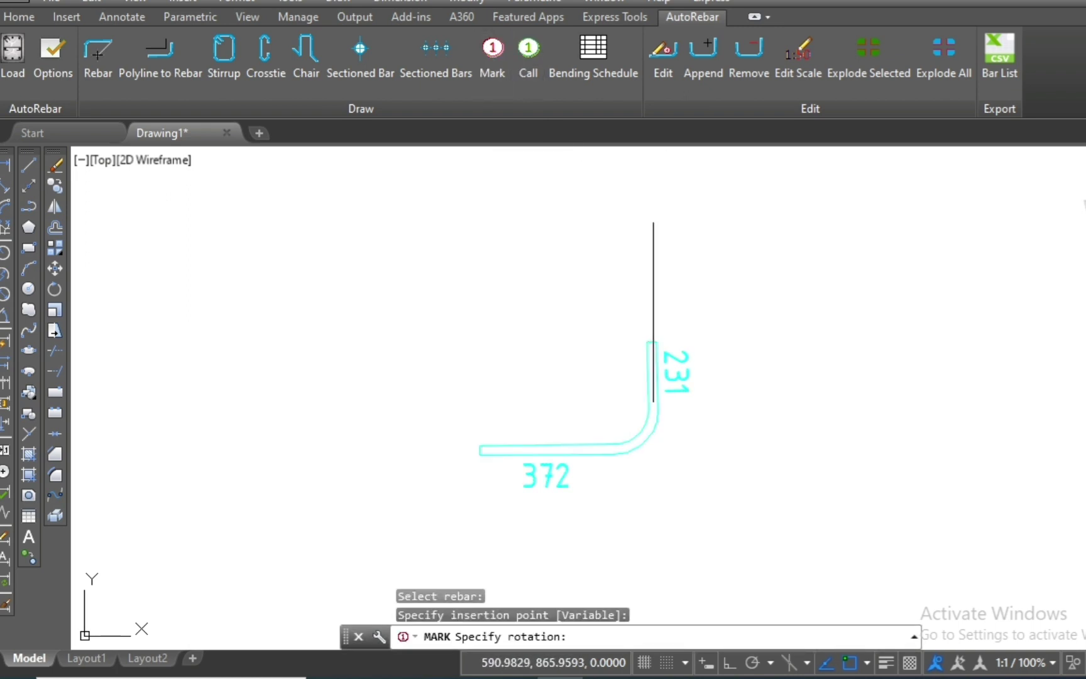
{"action": "left_click", "coordinate": [781, 314]}
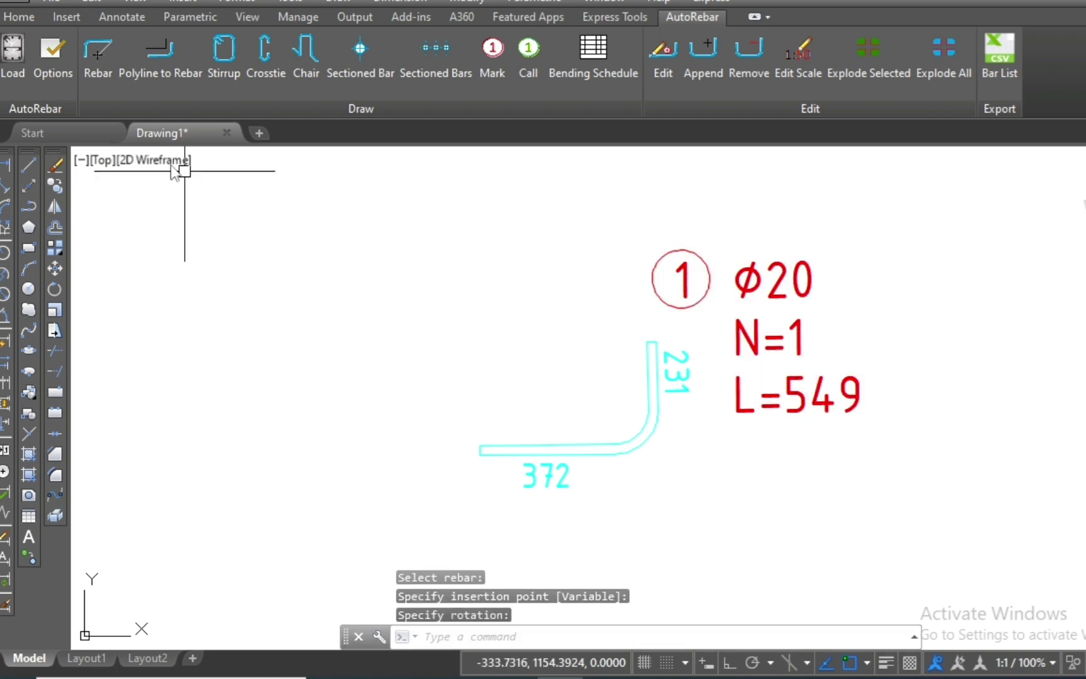
Set rebar diameter digits to 0.00 so the mark reads Ø20.3
{"action": "left_click", "coordinate": [60, 52]}
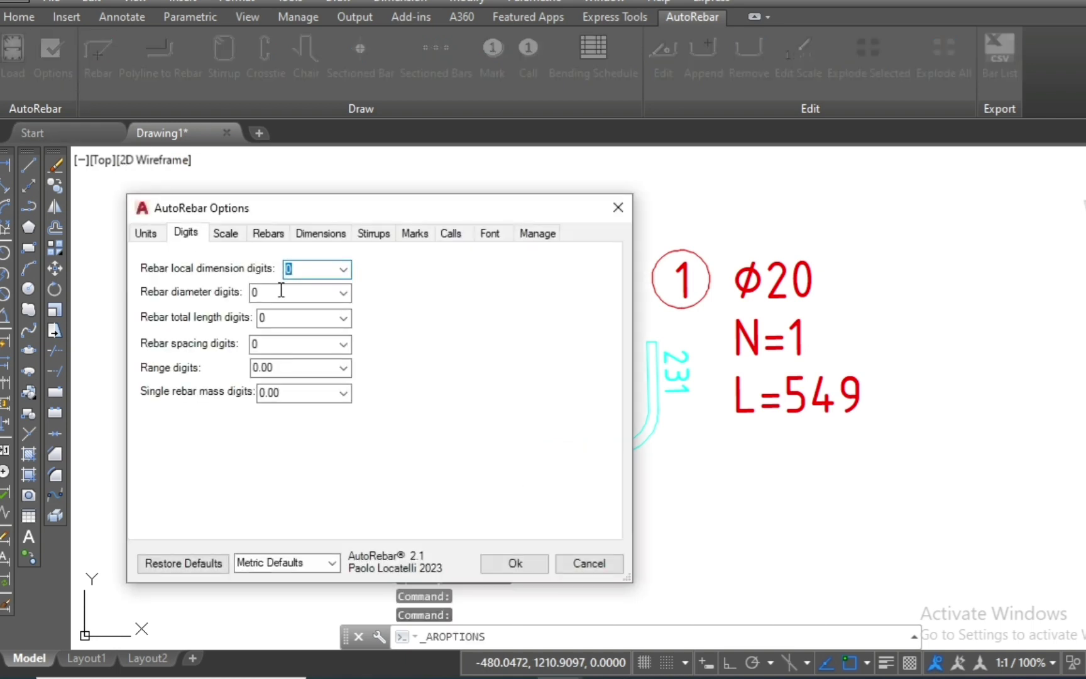
{"action": "left_click", "coordinate": [343, 293]}
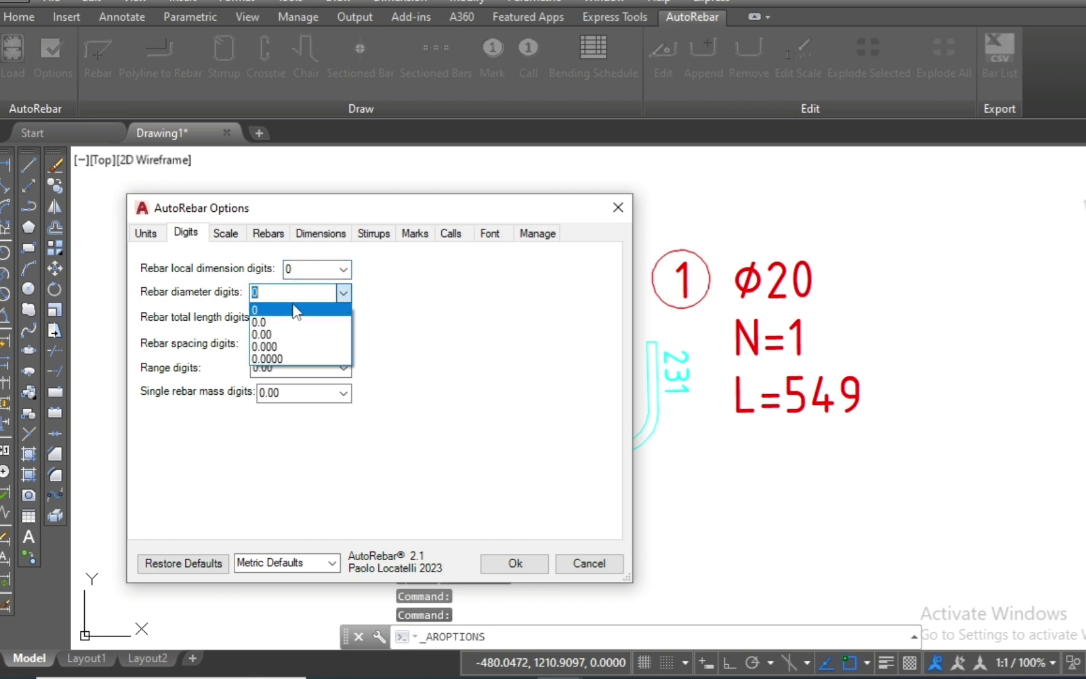
{"action": "left_click", "coordinate": [277, 334]}
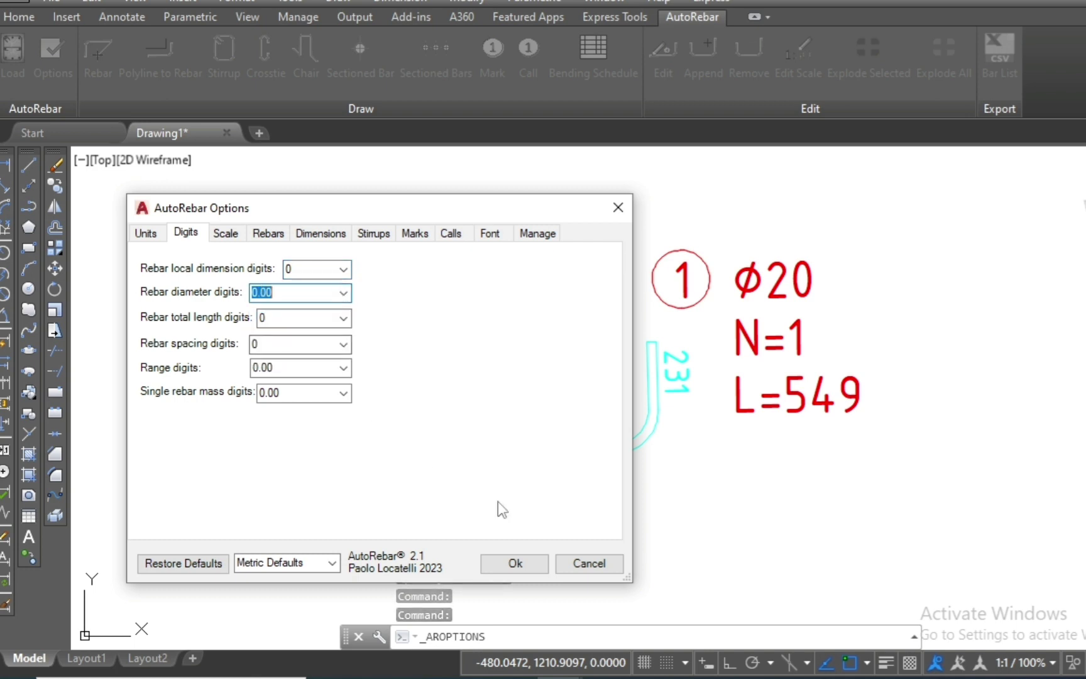
{"action": "left_click", "coordinate": [538, 563]}
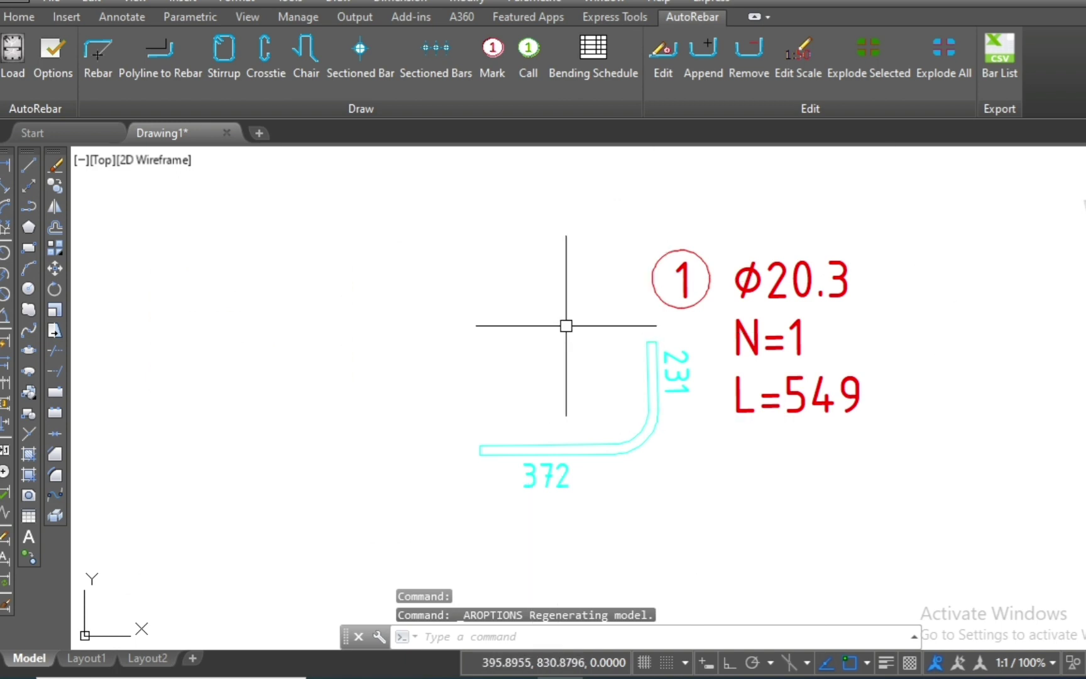
Erase the rebar and its mark with a crossing selection and E
{"action": "left_click", "coordinate": [870, 213]}
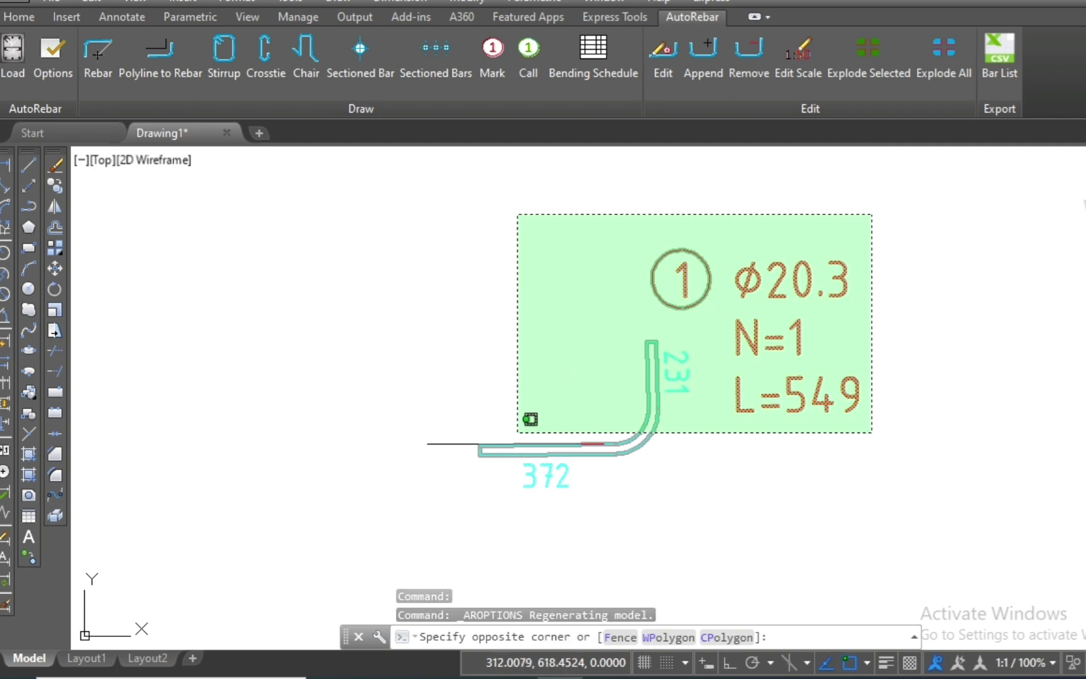
{"action": "left_click", "coordinate": [496, 477]}
{"action": "type", "text": "e"}
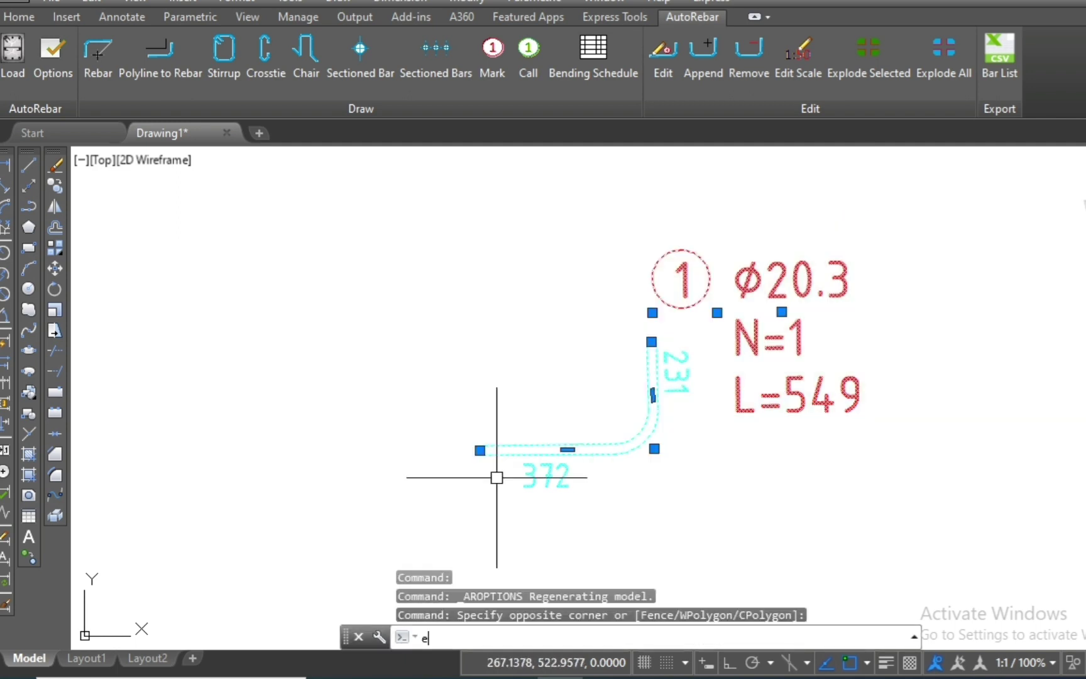
{"action": "key", "text": "Return"}
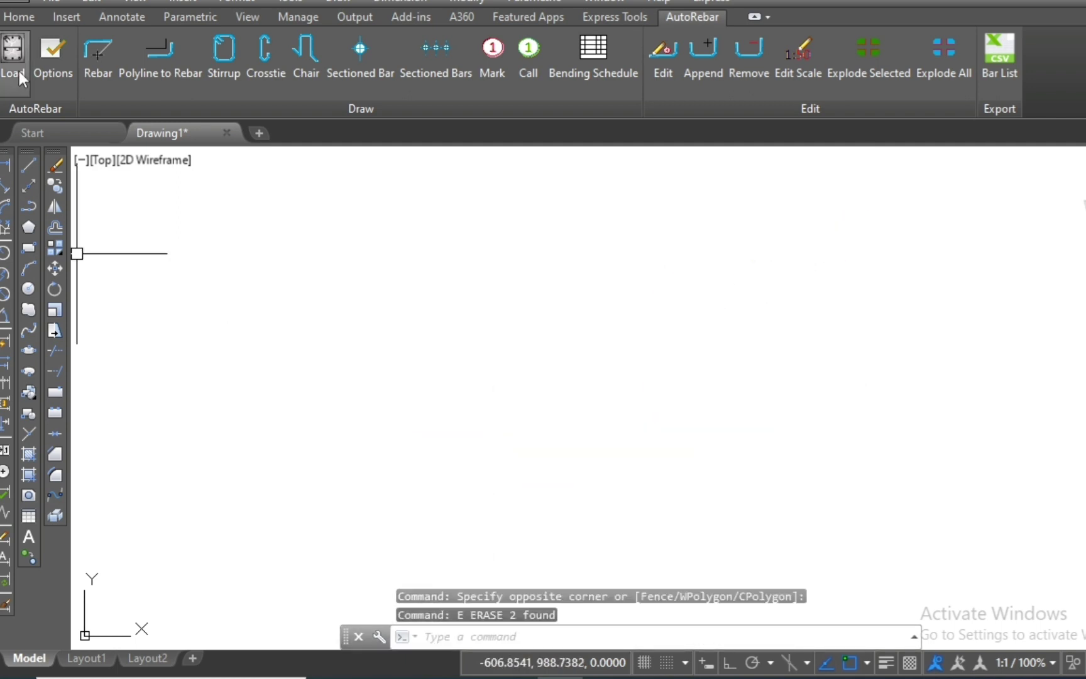
Restore AutoRebar's default digit settings
{"action": "left_click", "coordinate": [54, 69]}
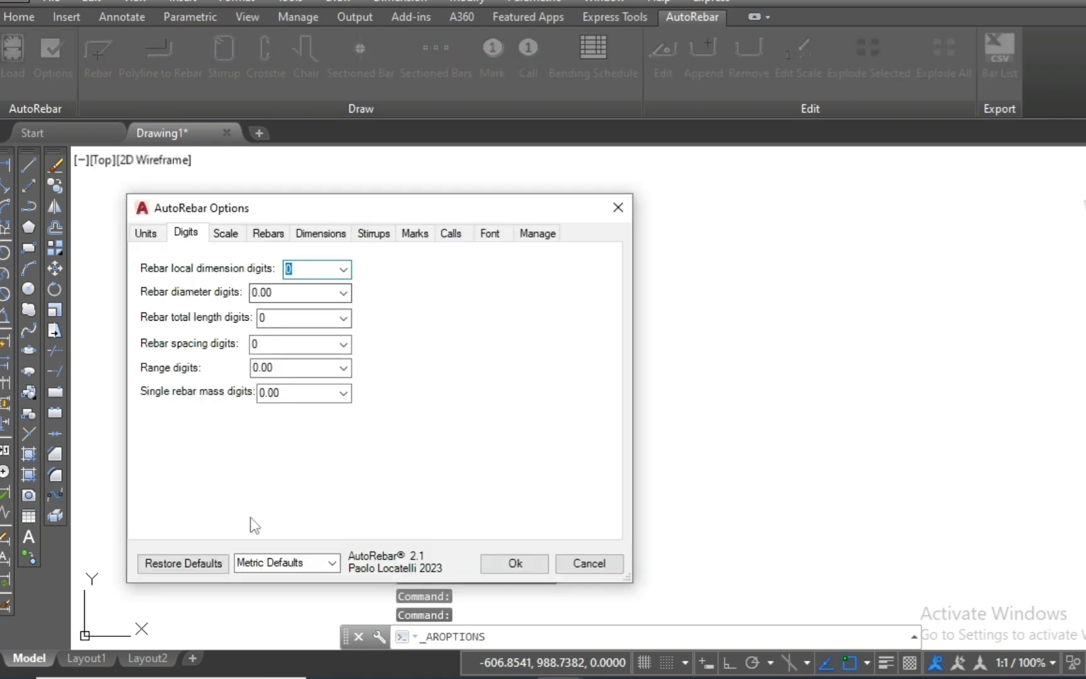
{"action": "left_click", "coordinate": [208, 553]}
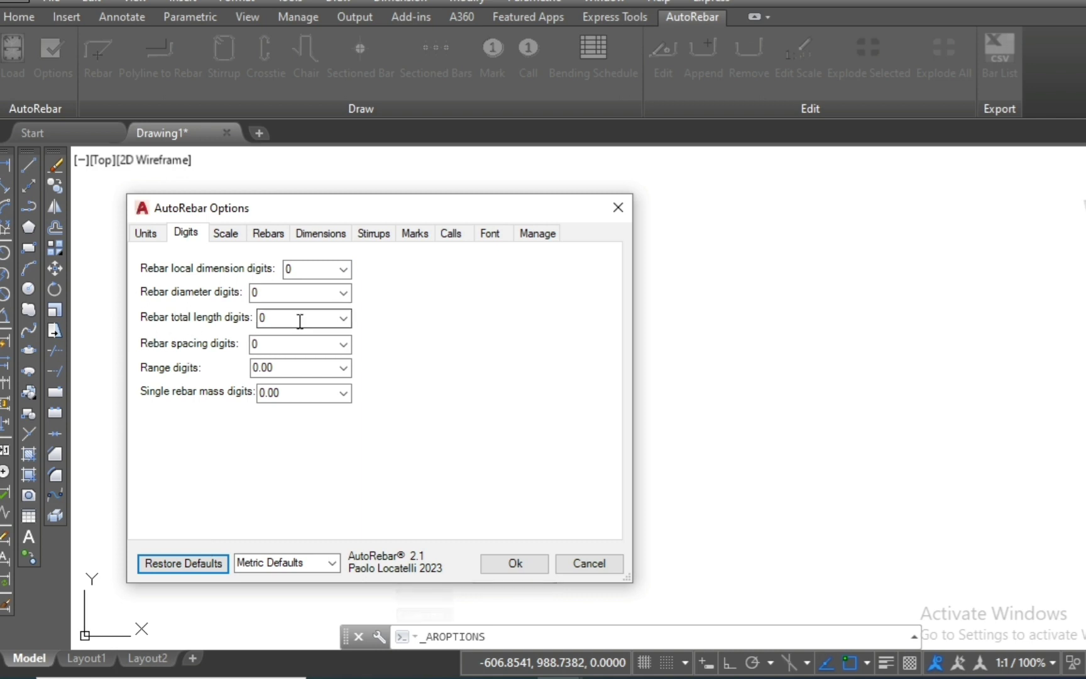
{"action": "left_click", "coordinate": [512, 562]}
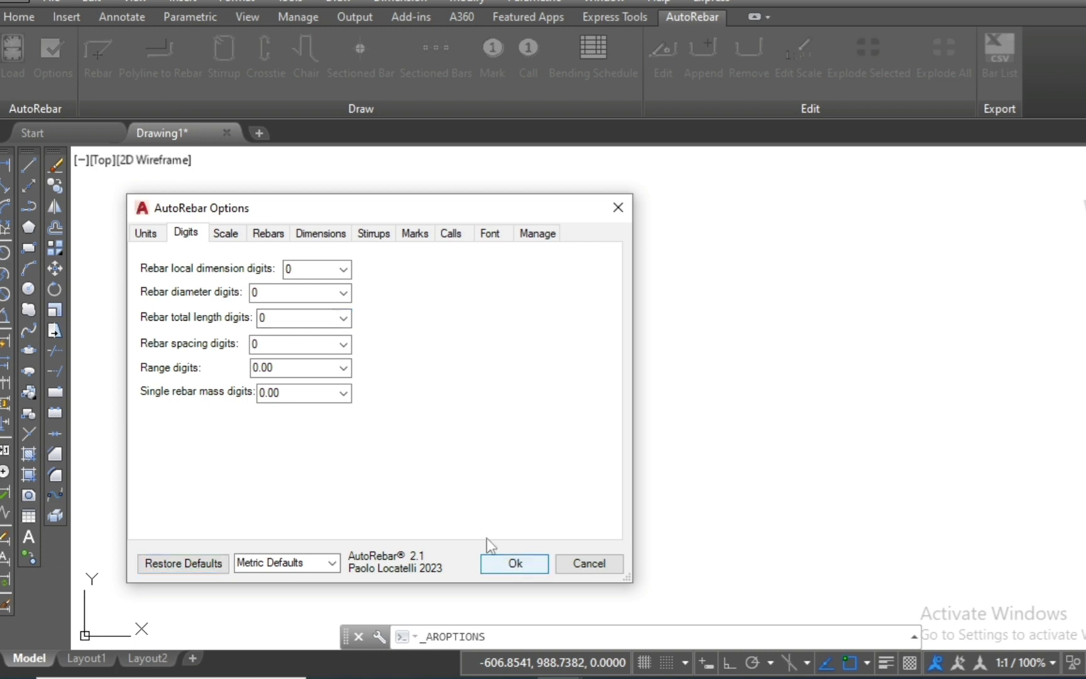
{"action": "left_click", "coordinate": [94, 52]}
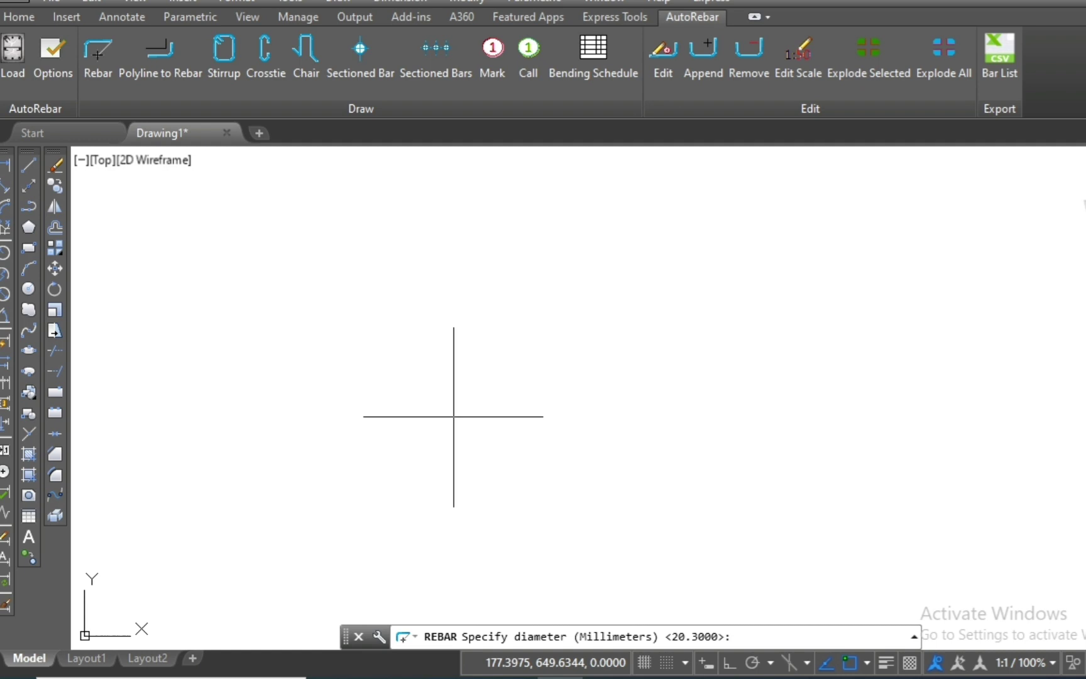
Draw a default-diameter L-shaped rebar with a 400 horizontal leg and a 238 vertical leg
{"action": "key", "text": "Return"}
{"action": "left_click", "coordinate": [459, 379]}
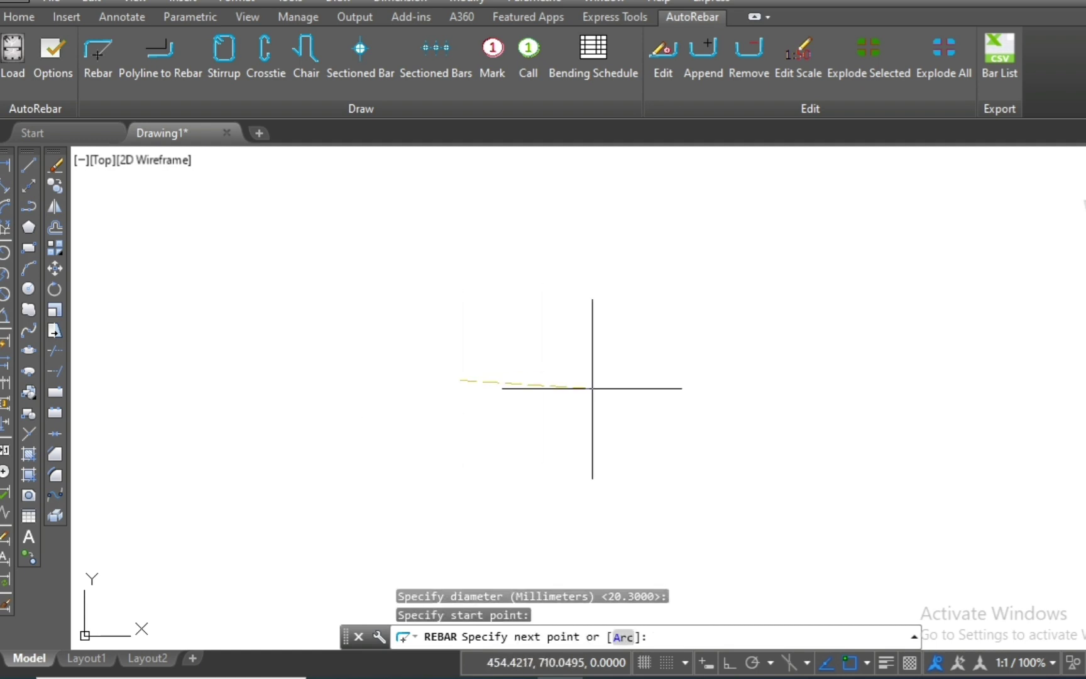
{"action": "left_click", "coordinate": [648, 381]}
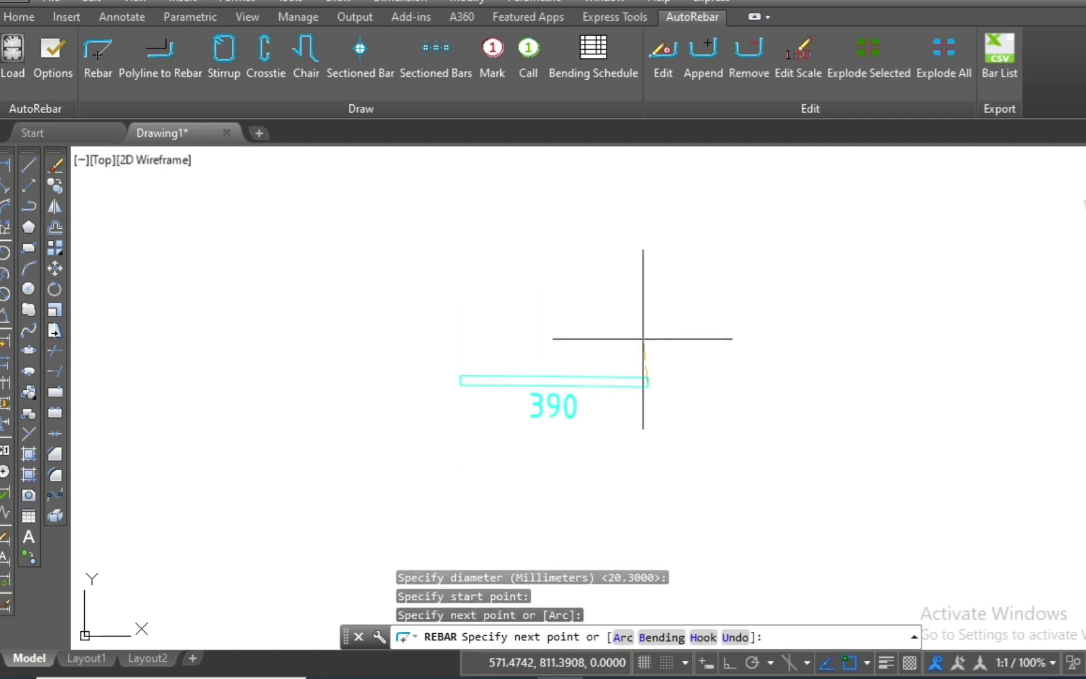
{"action": "left_click", "coordinate": [649, 272]}
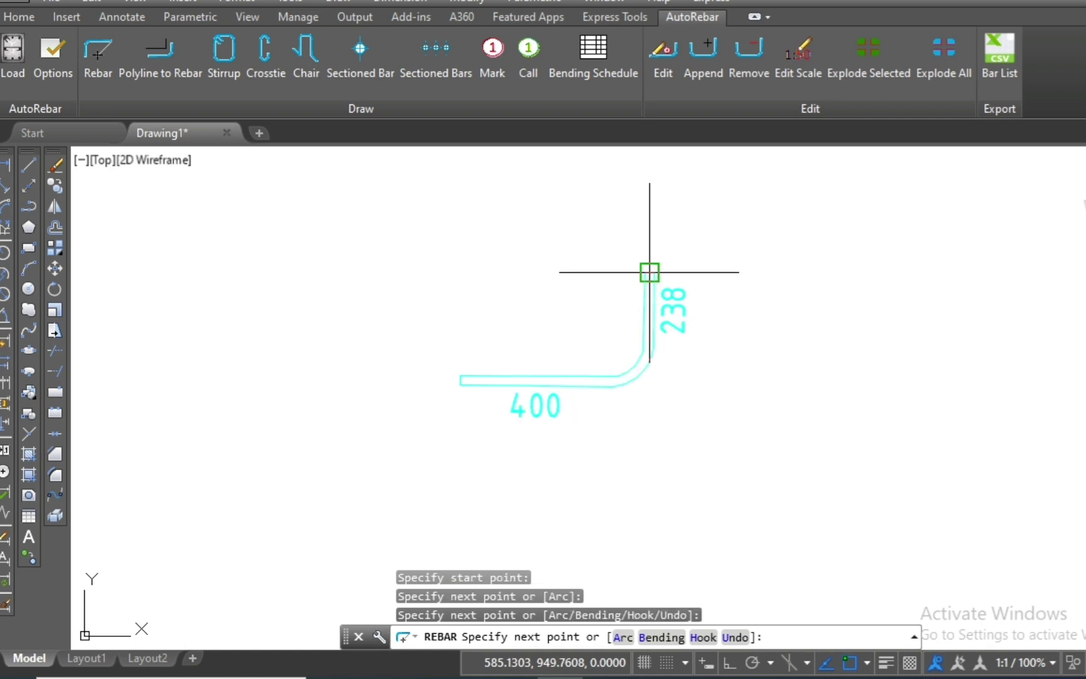
{"action": "key", "text": "Escape"}
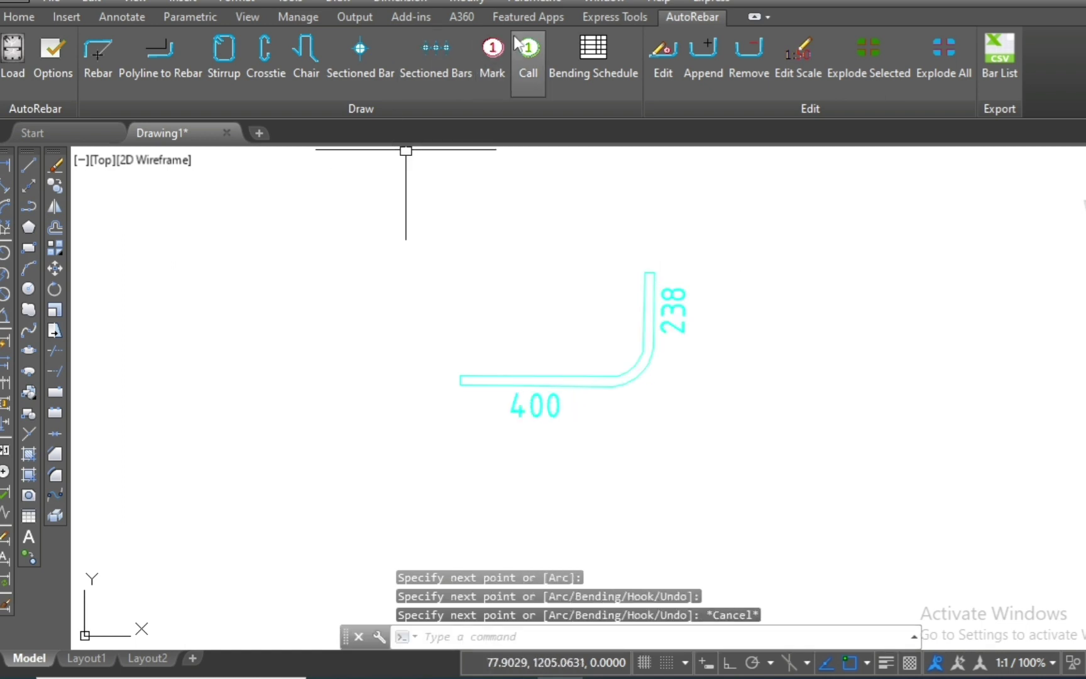
Add mark 1 reading Ø20, N=1, L=584 above right of the new rebar
{"action": "left_click", "coordinate": [498, 49]}
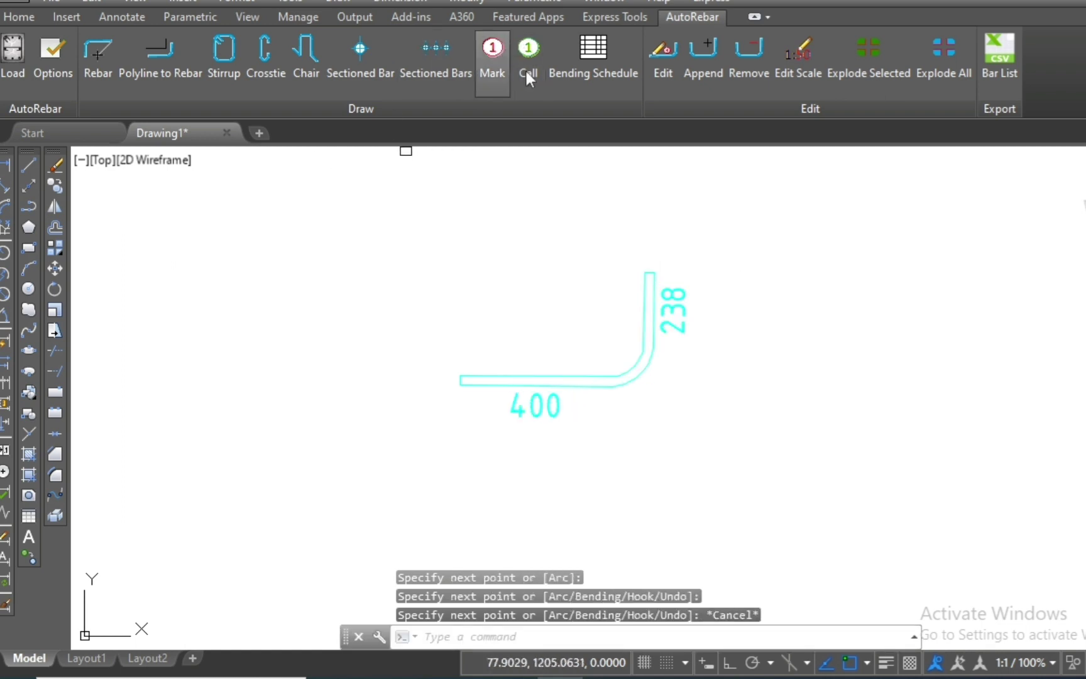
{"action": "left_click", "coordinate": [644, 277]}
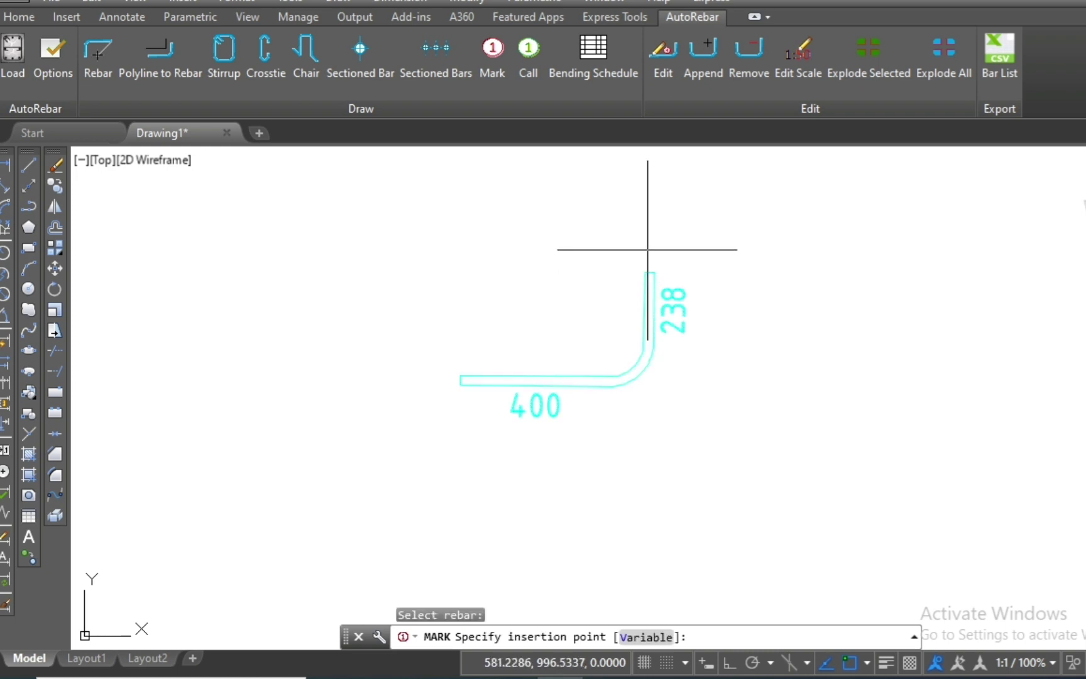
{"action": "left_click", "coordinate": [650, 250]}
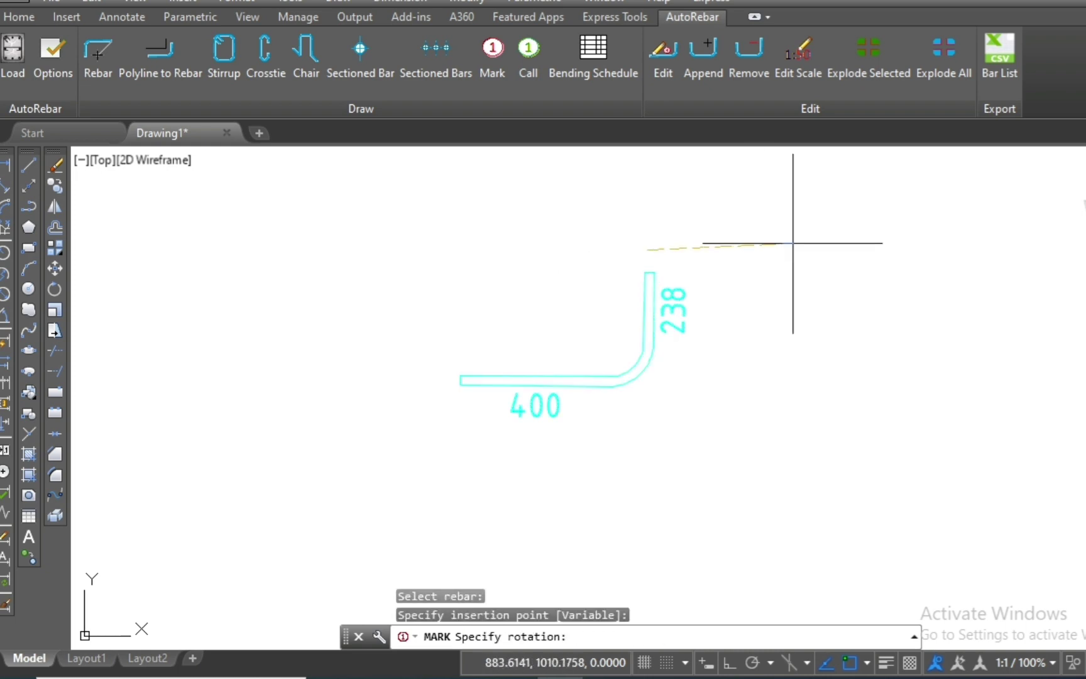
{"action": "left_click", "coordinate": [798, 249]}
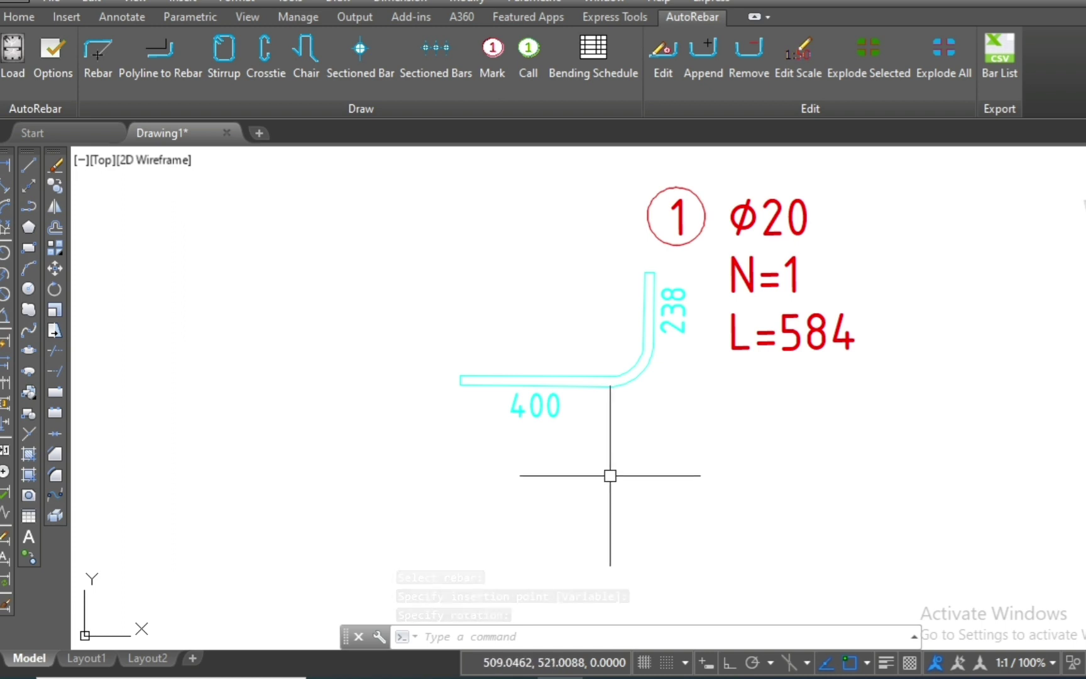
{"action": "left_click", "coordinate": [63, 58]}
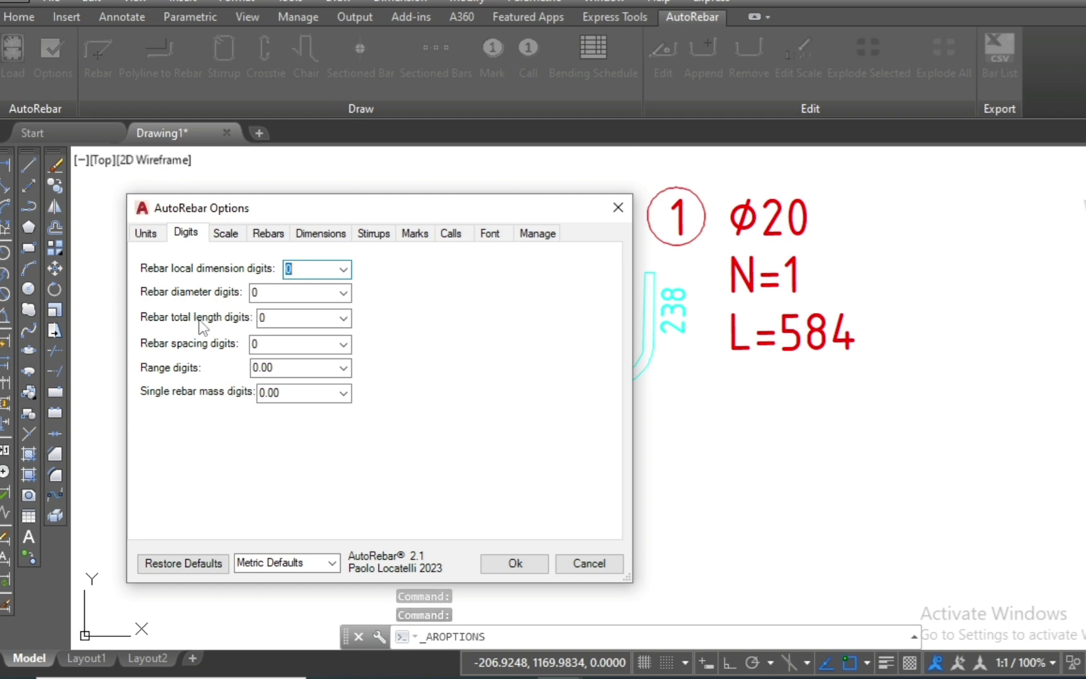
Set rebar total length digits to 0.00 so the mark reads L=583.97
{"action": "left_click", "coordinate": [343, 319]}
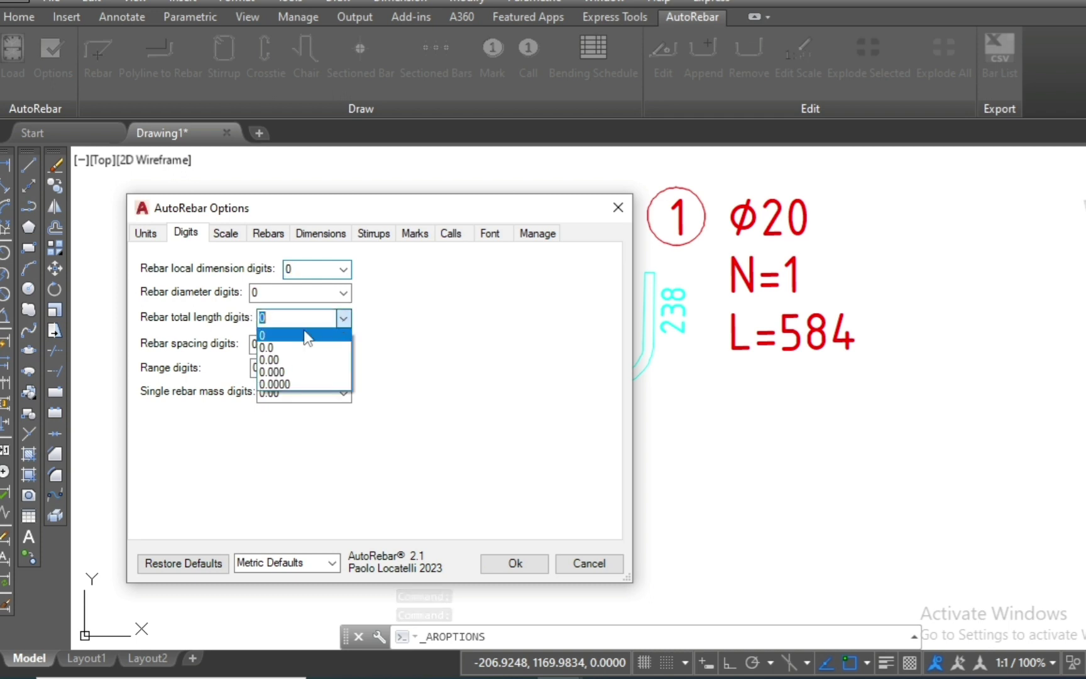
{"action": "left_click", "coordinate": [279, 362]}
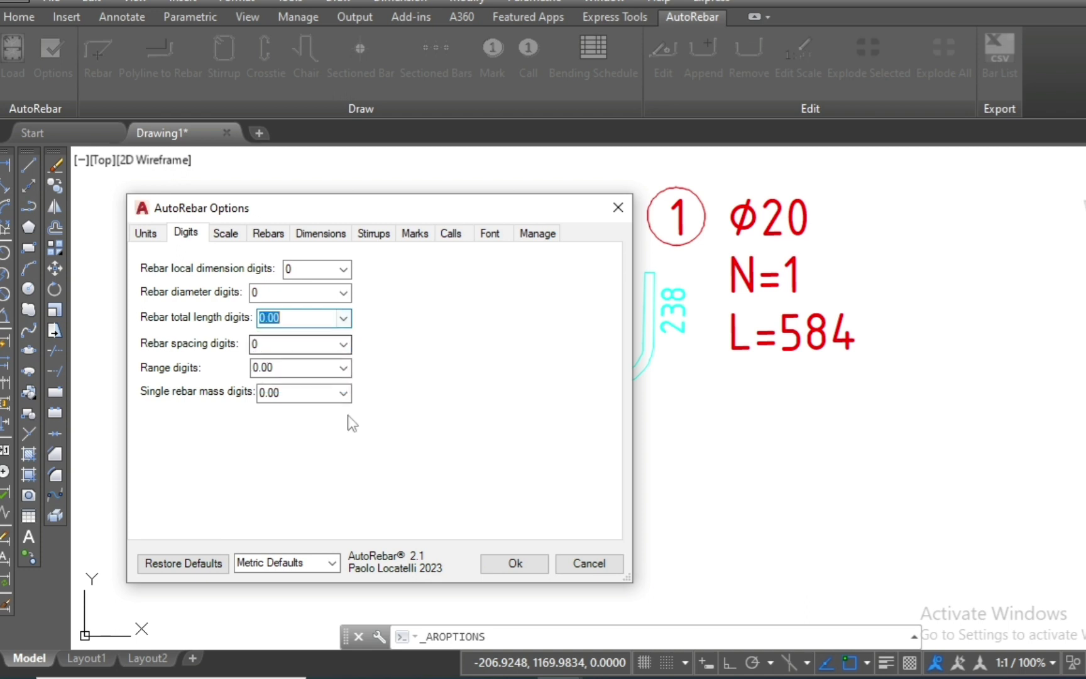
{"action": "left_click", "coordinate": [534, 563]}
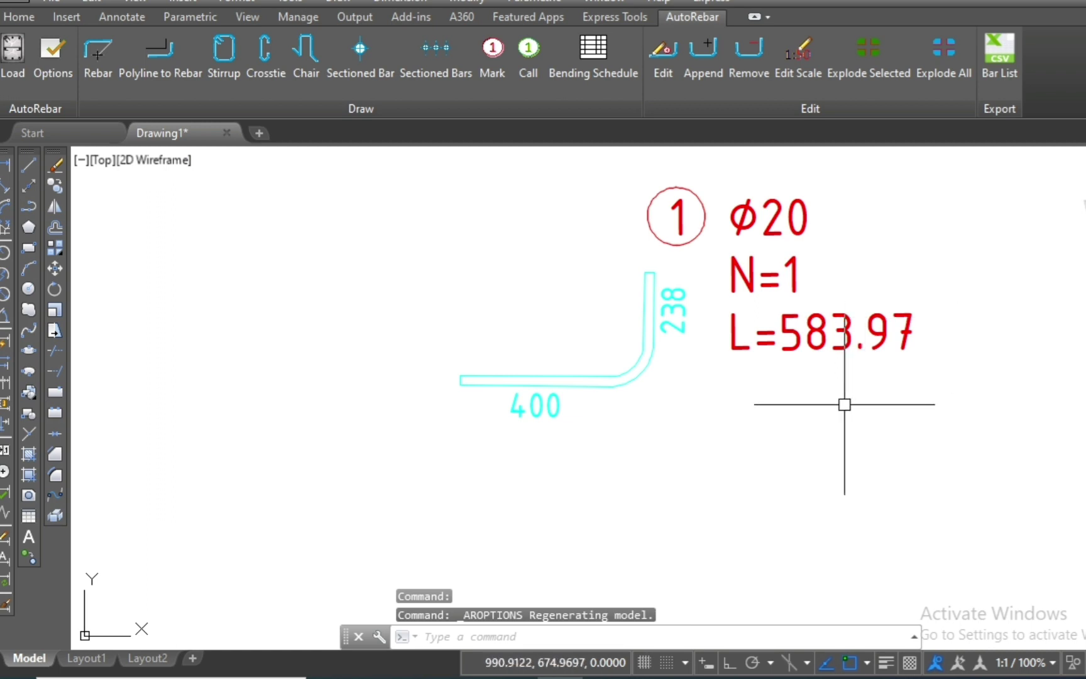
{"action": "left_click", "coordinate": [911, 166]}
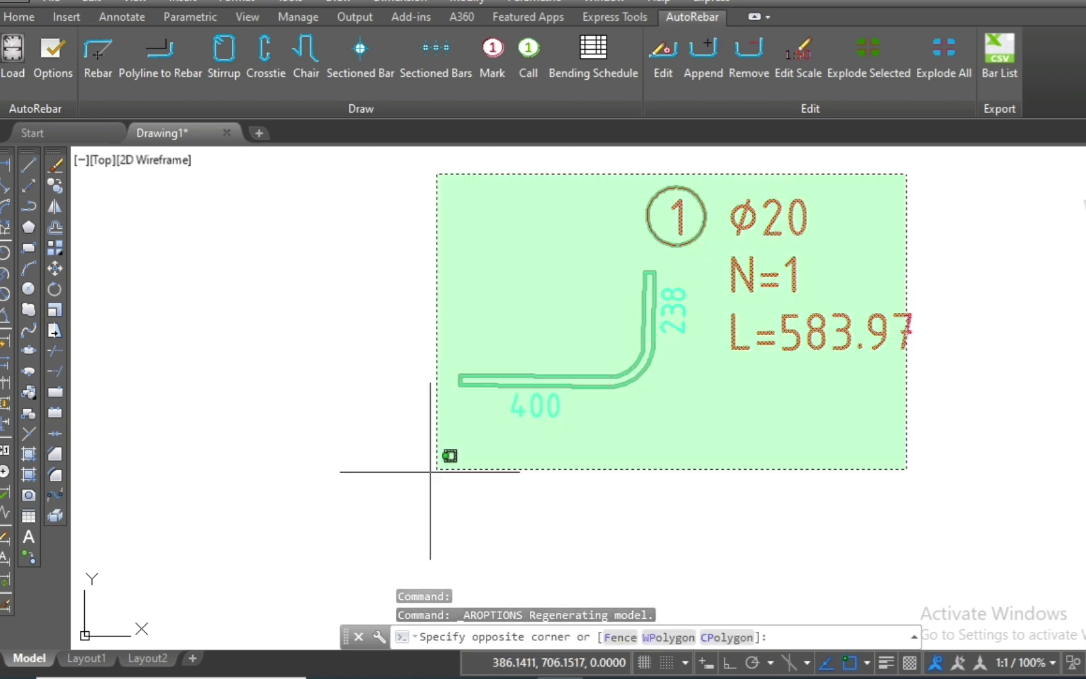
Erase the selected rebar and its mark
{"action": "left_click", "coordinate": [423, 473]}
{"action": "type", "text": "e"}
{"action": "key", "text": "Return"}
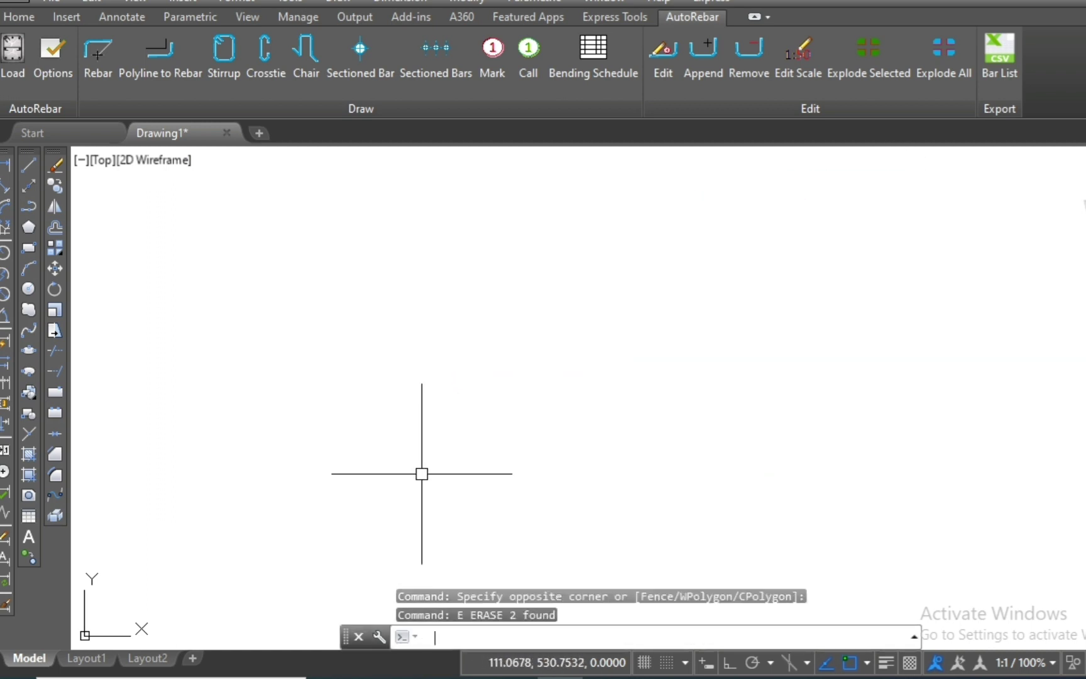
Restore all AutoRebar settings to their defaults
{"action": "left_click", "coordinate": [48, 74]}
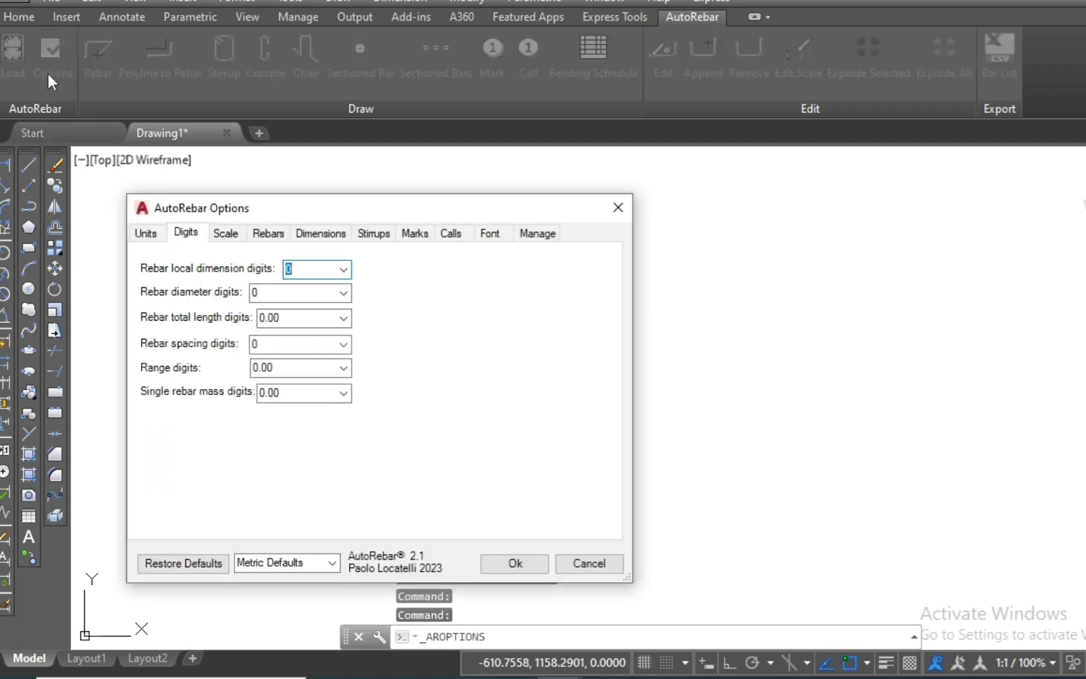
{"action": "left_click", "coordinate": [220, 569]}
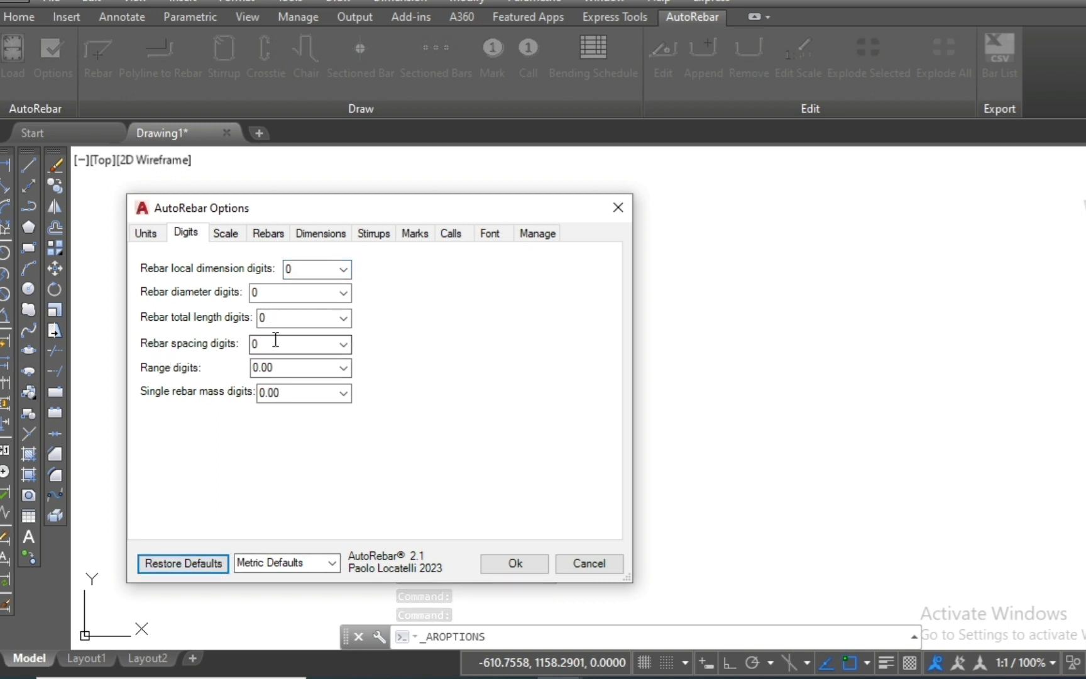
{"action": "left_click", "coordinate": [528, 568]}
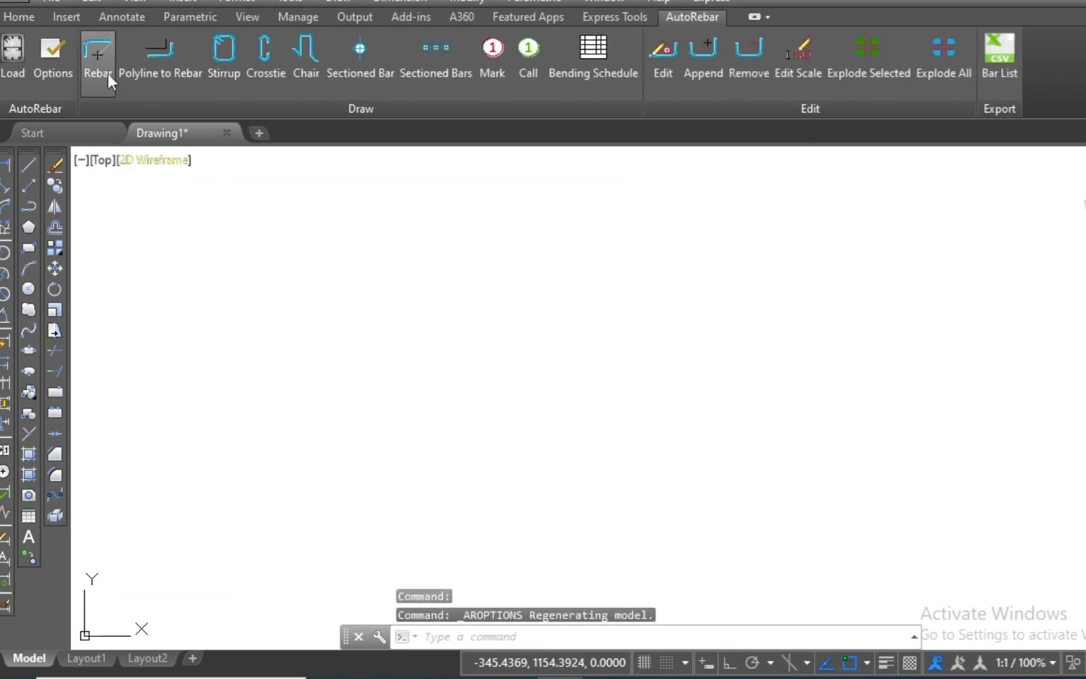
Draw an L-shaped rebar with a 541 horizontal leg and a 299 vertical leg
{"action": "left_click", "coordinate": [97, 51]}
{"action": "key", "text": "Return"}
{"action": "left_click", "coordinate": [442, 434]}
{"action": "left_click", "coordinate": [697, 434]}
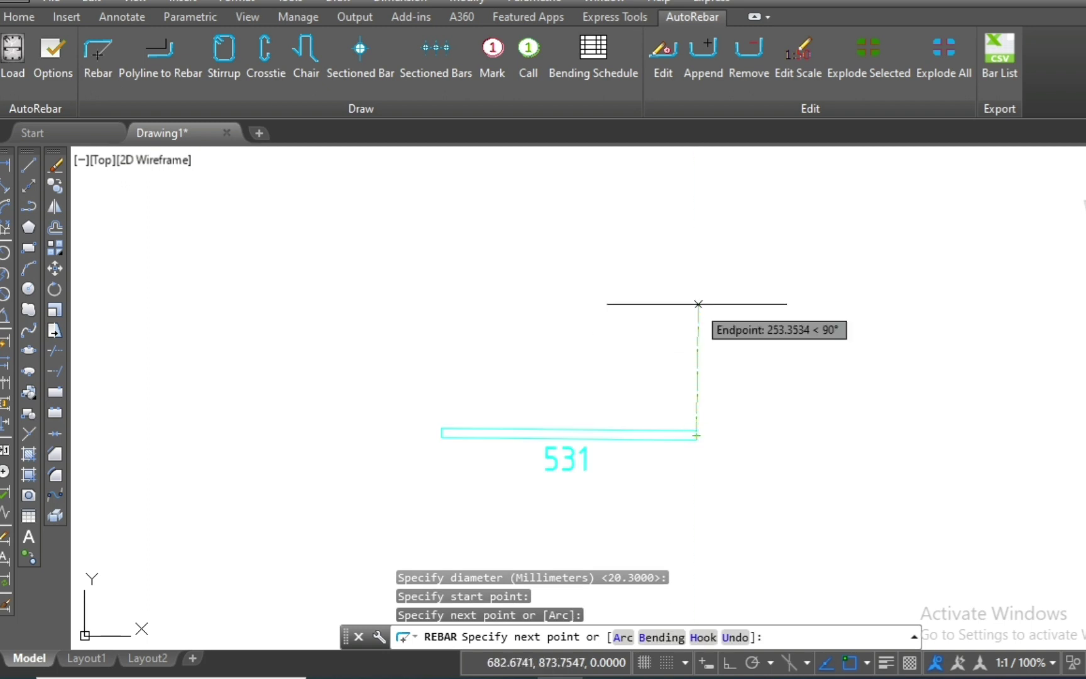
{"action": "left_click", "coordinate": [699, 296]}
{"action": "key", "text": "Escape"}
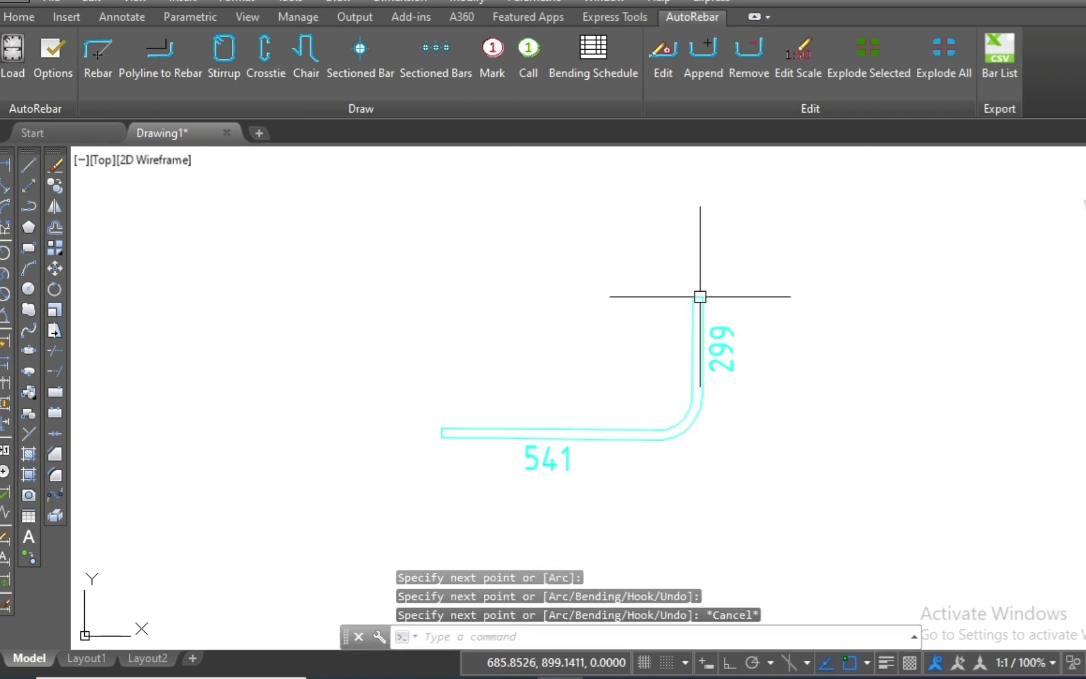
{"action": "key", "text": "Escape"}
Place mark 1 reading Ø20, N=1, L=784 to the right of the bar
{"action": "left_click", "coordinate": [489, 68]}
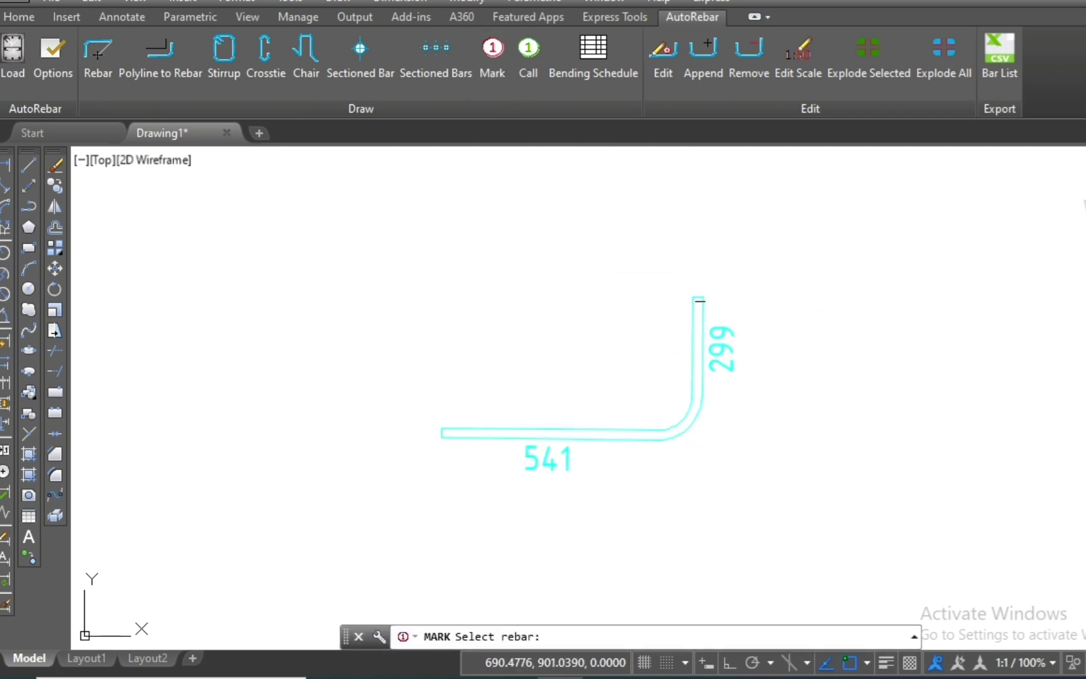
{"action": "left_click", "coordinate": [697, 308]}
{"action": "left_click", "coordinate": [742, 264]}
{"action": "left_click", "coordinate": [902, 260]}
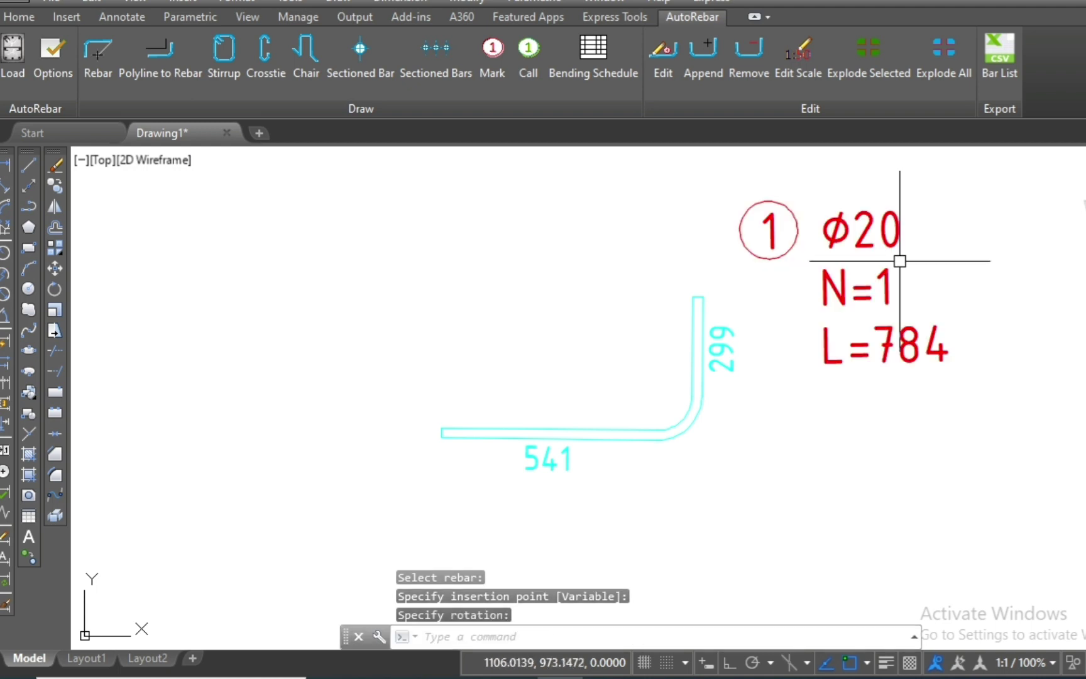
{"action": "left_click", "coordinate": [868, 227]}
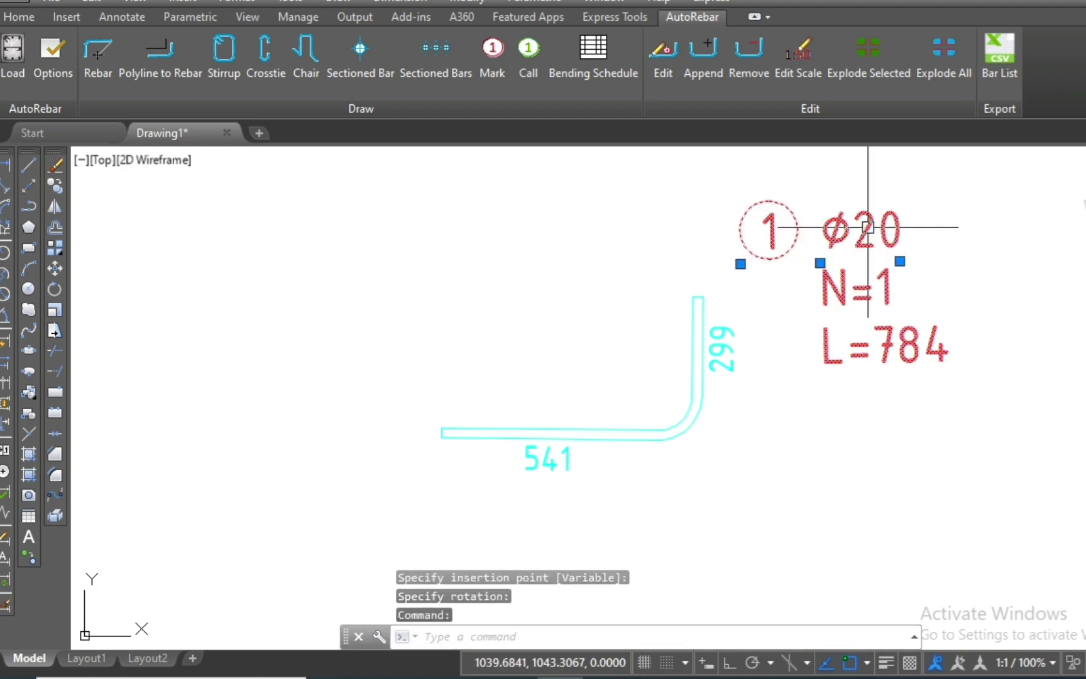
Set mark 1's spacing S to 150 so it reads Ø20/150
{"action": "left_click", "coordinate": [668, 70]}
{"action": "type", "text": "15"}
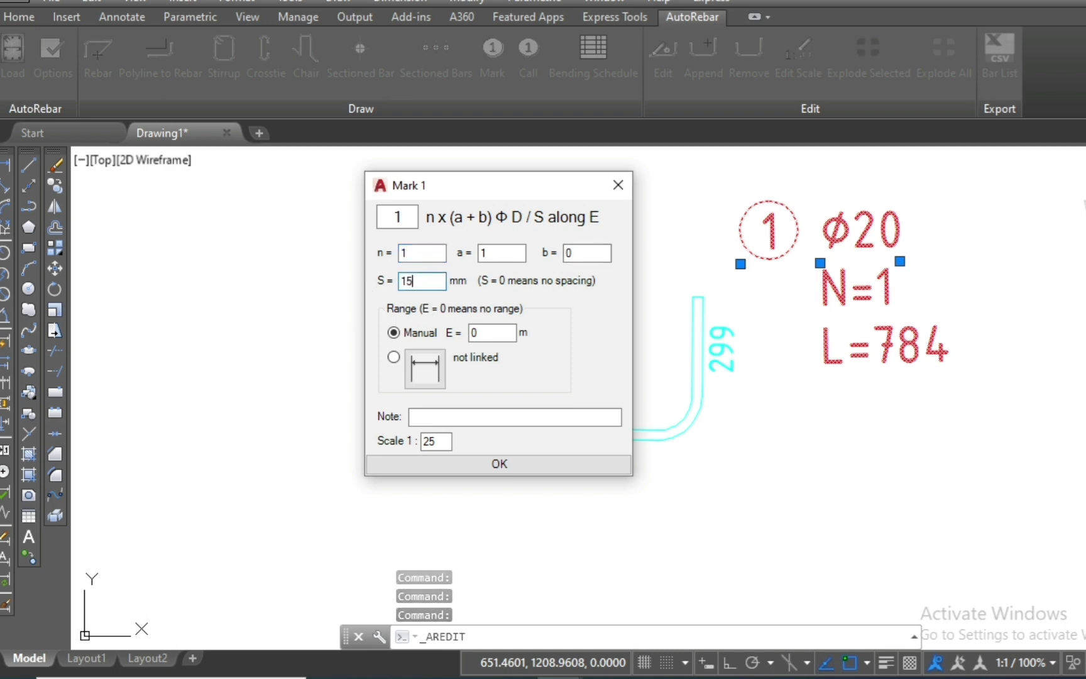
{"action": "type", "text": "0.305"}
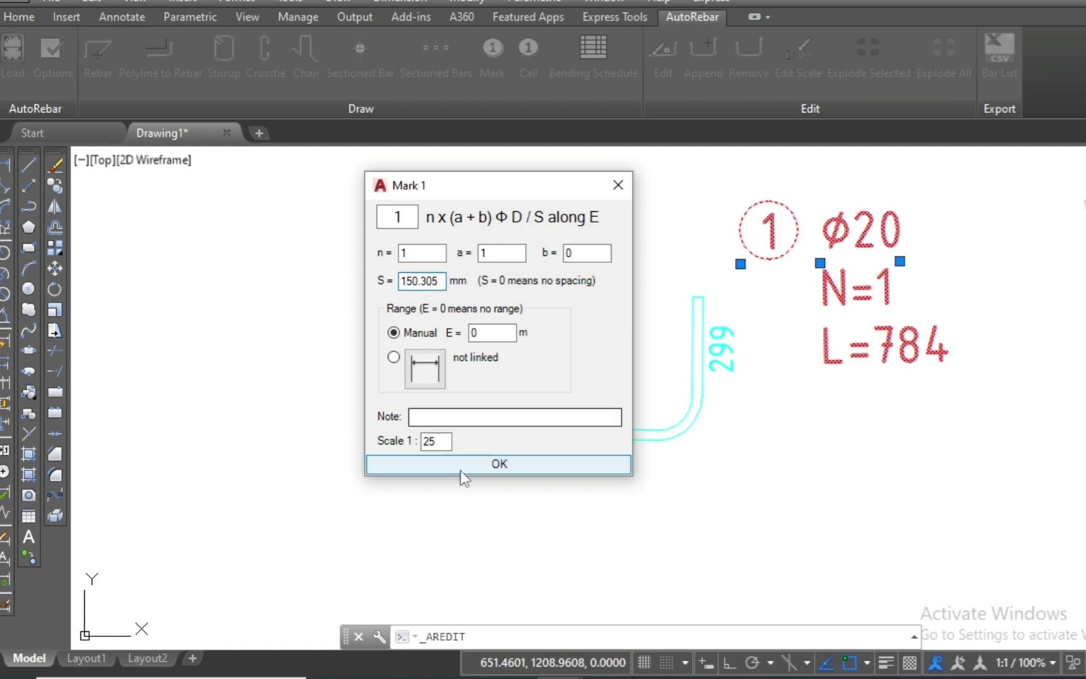
{"action": "left_click", "coordinate": [506, 464]}
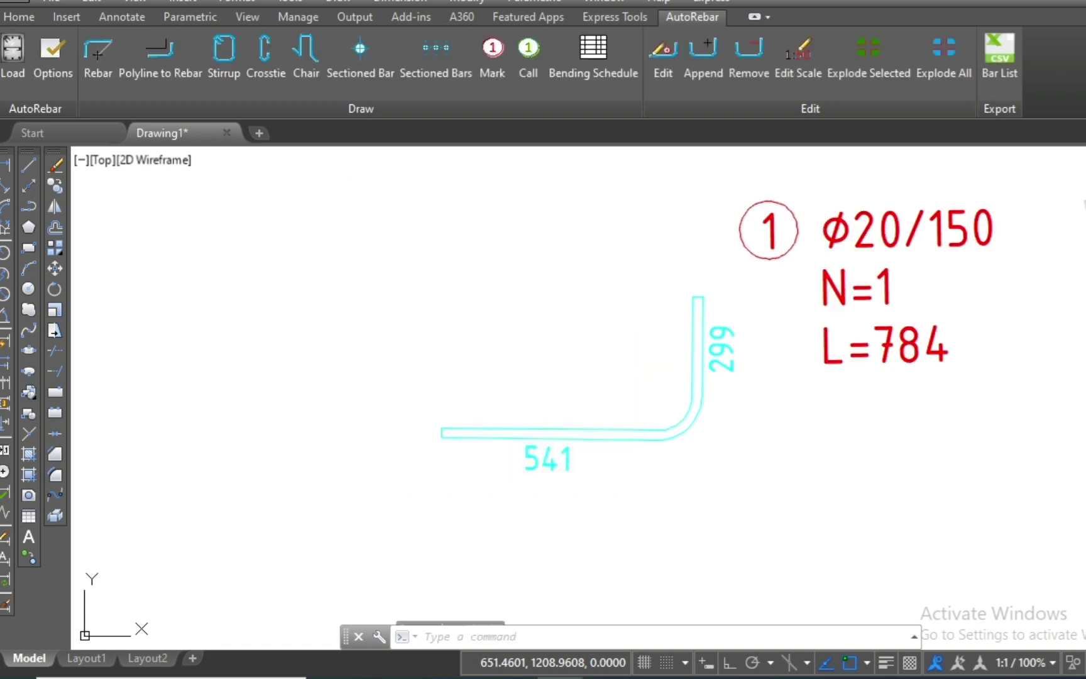
{"action": "scroll", "coordinate": [384, 442], "scroll_direction": "down", "scroll_amount": 2}
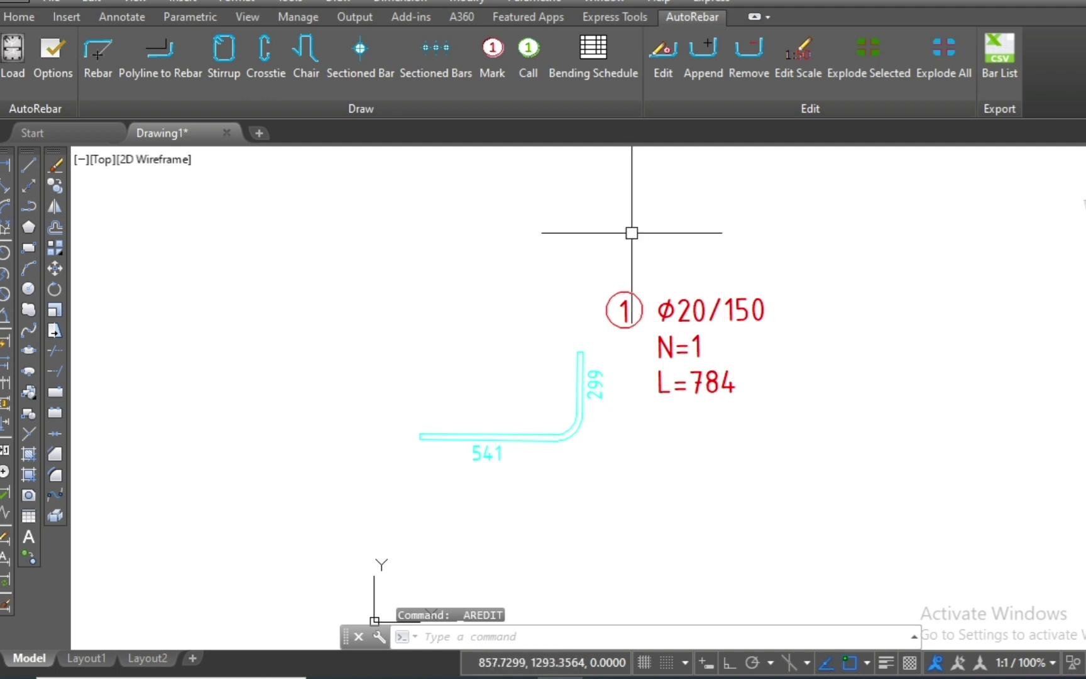
{"action": "scroll", "coordinate": [422, 342], "scroll_direction": "up", "scroll_amount": 2}
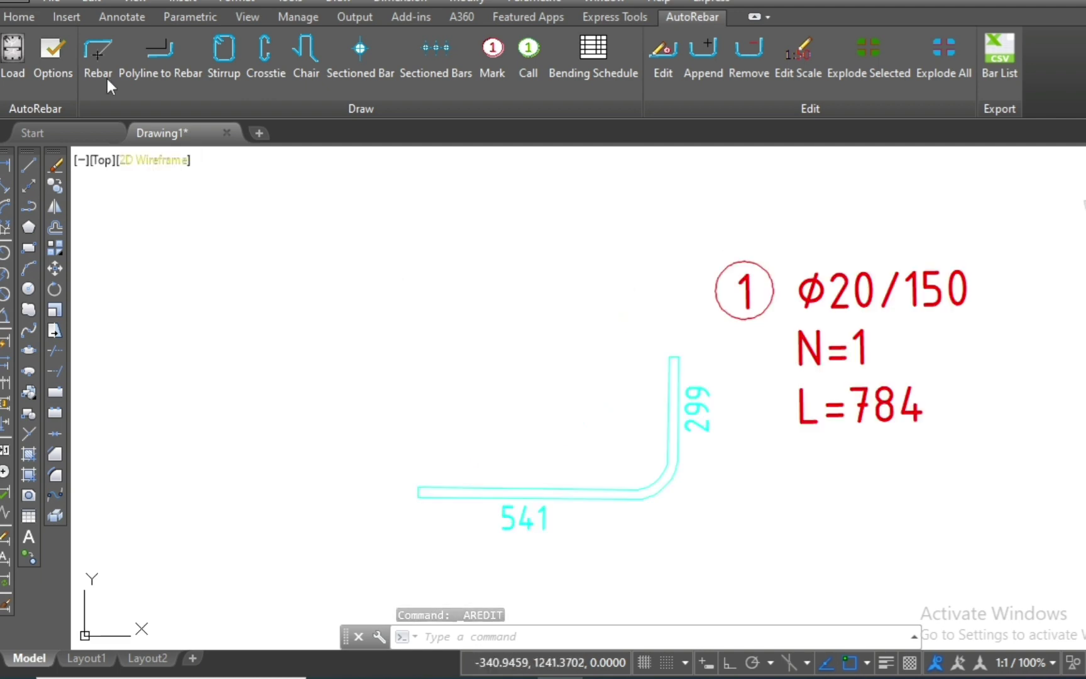
{"action": "left_click", "coordinate": [54, 52]}
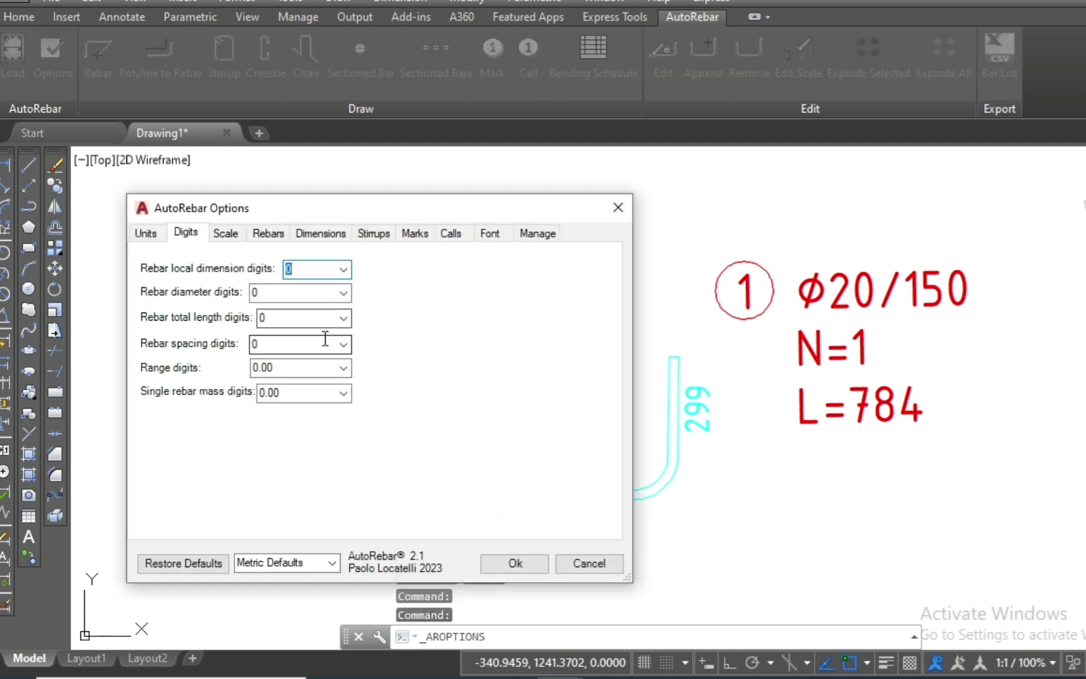
Set AutoRebar rebar spacing digits to 0.000 so the mark reads Ø20/150.305
{"action": "left_click", "coordinate": [343, 346]}
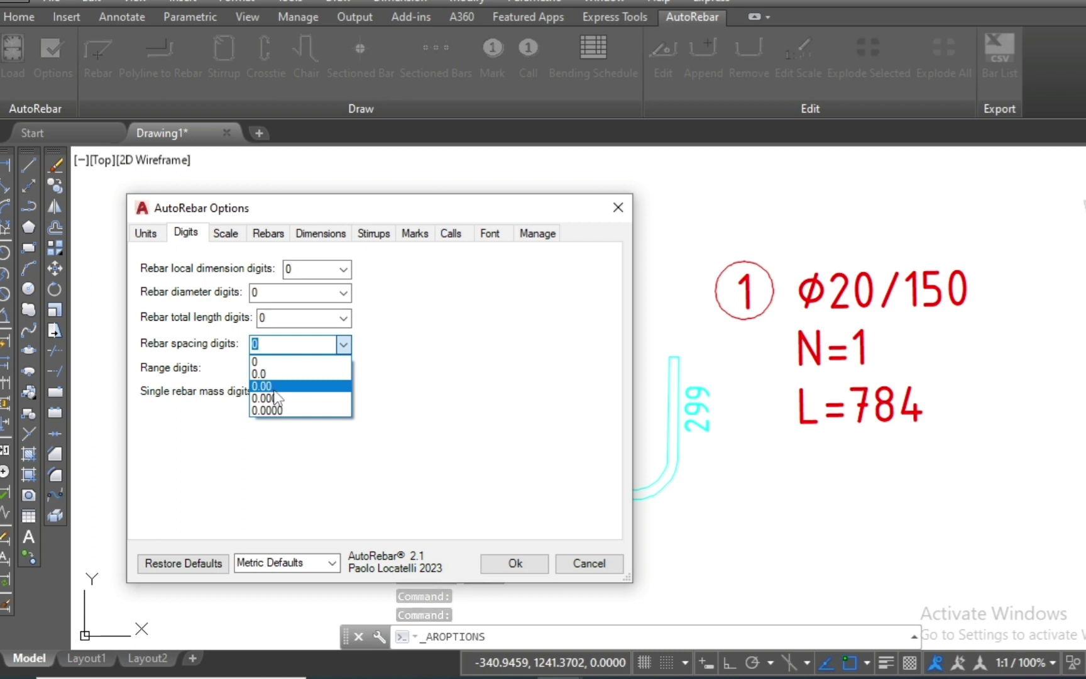
{"action": "left_click", "coordinate": [277, 397]}
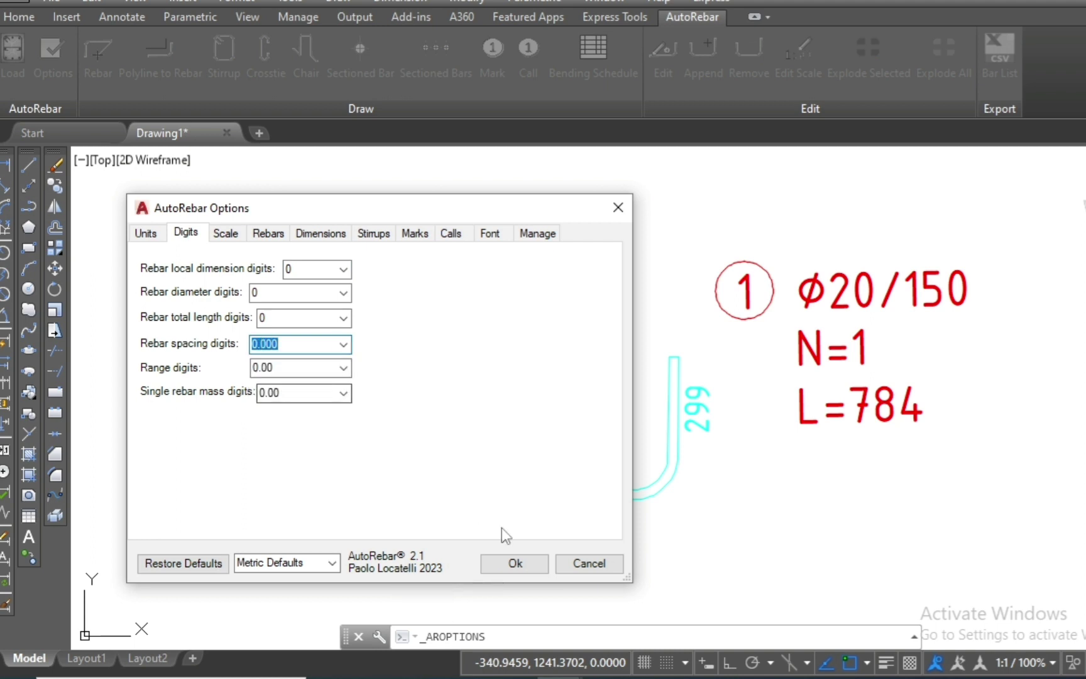
{"action": "left_click", "coordinate": [527, 563]}
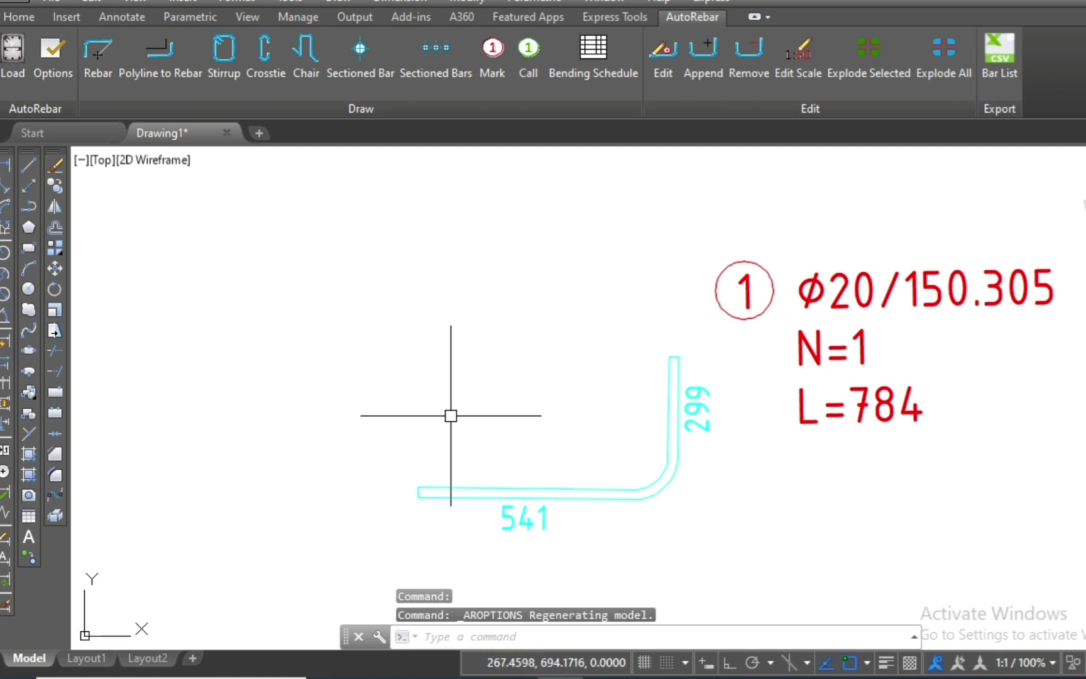
{"action": "scroll", "coordinate": [451, 415], "scroll_direction": "down", "scroll_amount": 2}
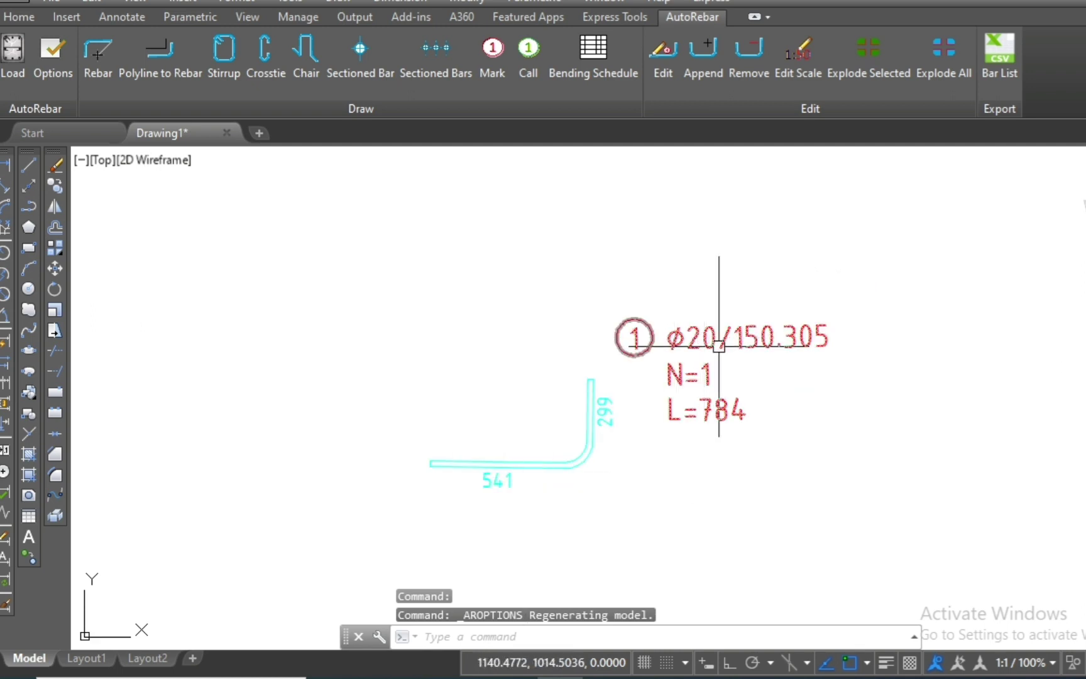
{"action": "scroll", "coordinate": [772, 426], "scroll_direction": "up", "scroll_amount": 2}
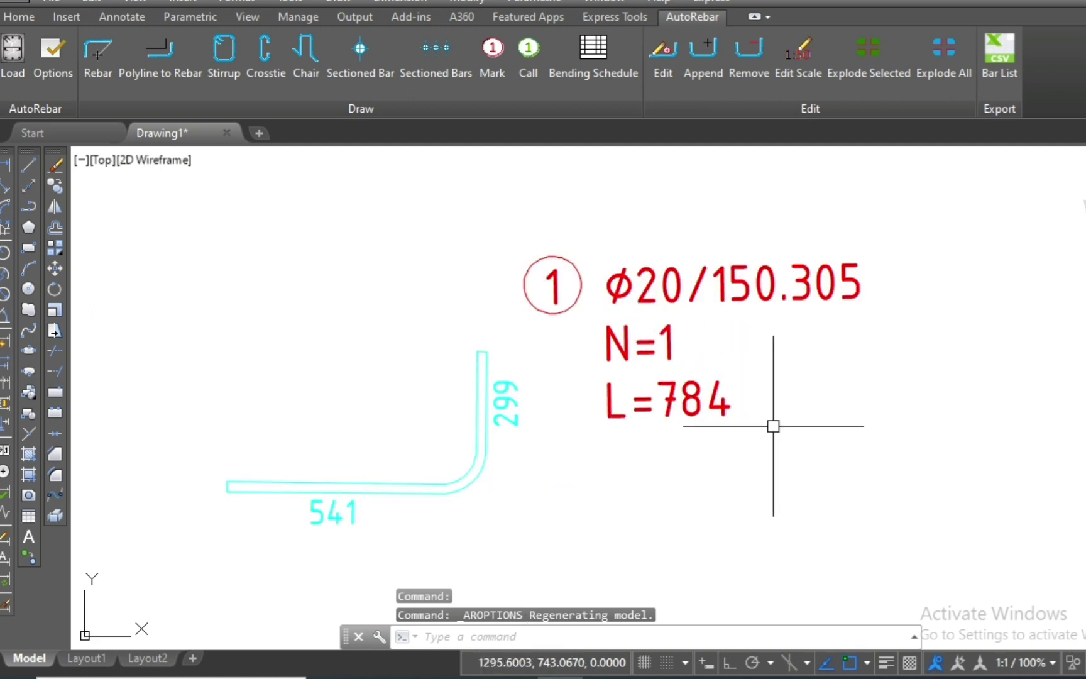
{"action": "left_click", "coordinate": [750, 201]}
Erase the old rebar and mark, then draw an L-shaped rebar with 467 and 310 legs
{"action": "left_click", "coordinate": [310, 550]}
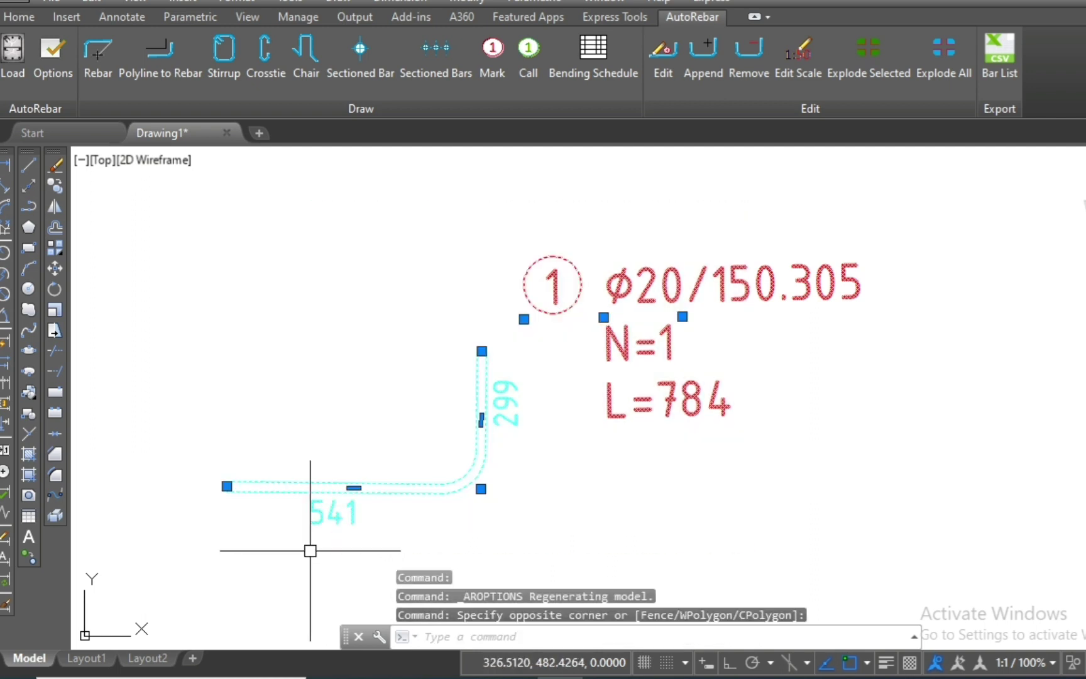
{"action": "type", "text": "e"}
{"action": "key", "text": "Return"}
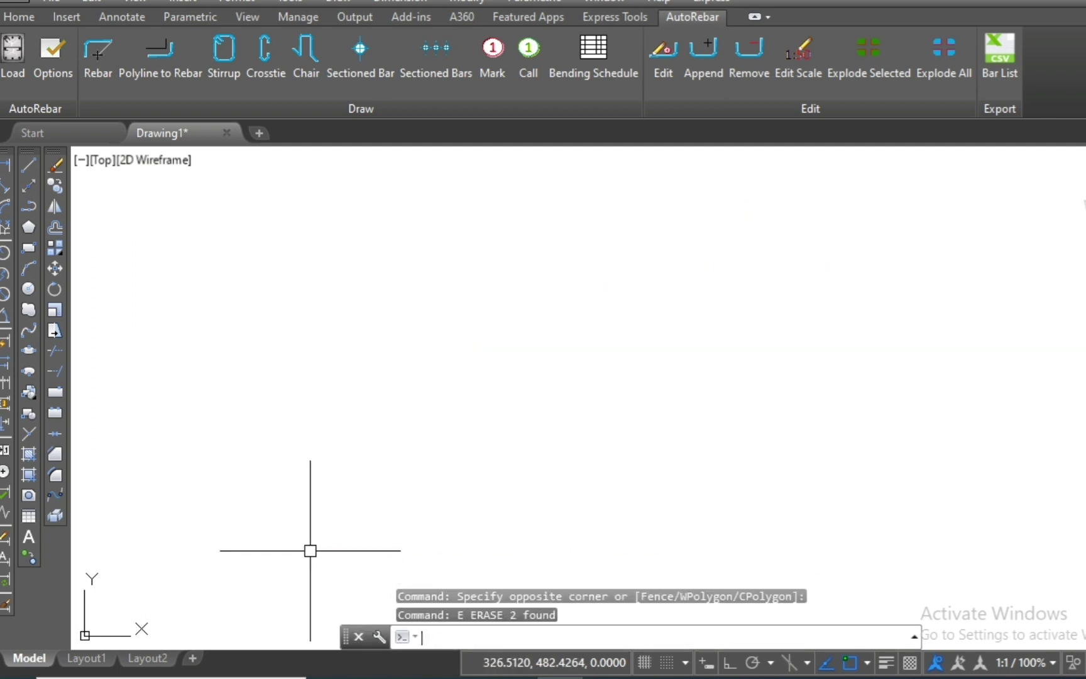
{"action": "left_click", "coordinate": [98, 53]}
{"action": "key", "text": "Return"}
{"action": "left_click", "coordinate": [374, 409]}
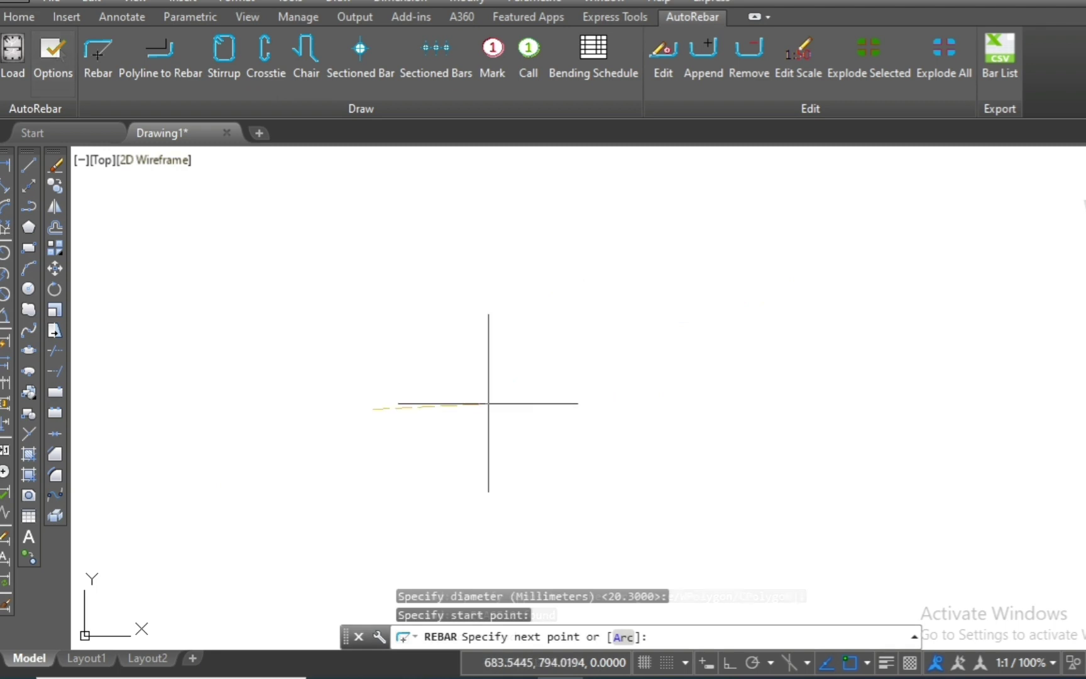
{"action": "left_click", "coordinate": [591, 408]}
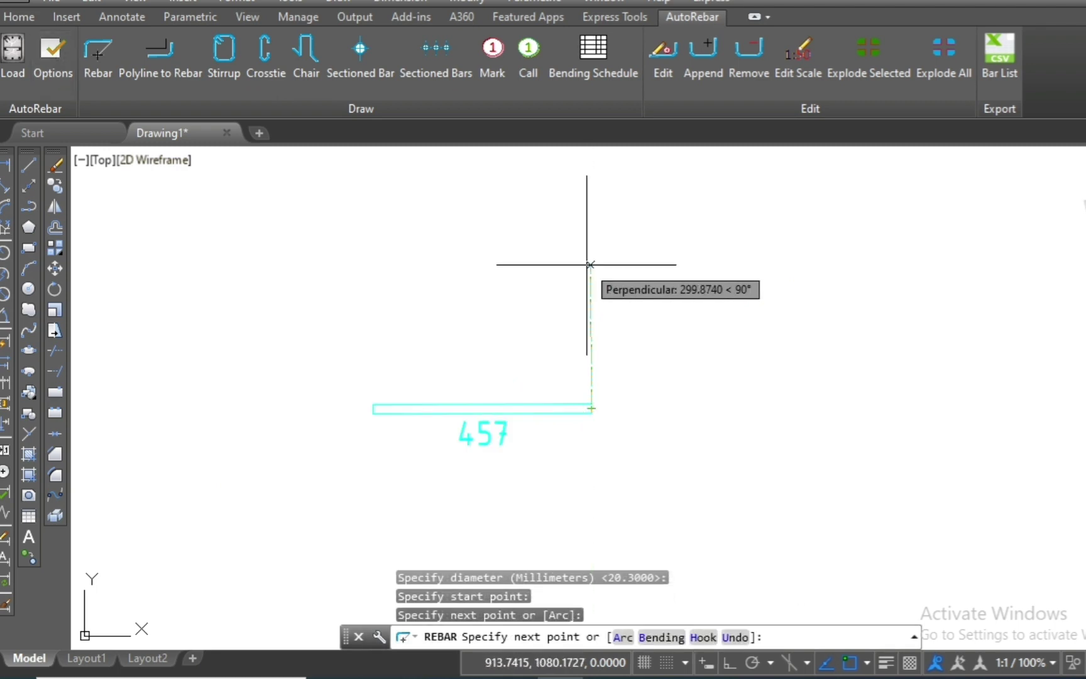
{"action": "left_click", "coordinate": [591, 265]}
Place a red mark callout reading Ø20, N=1, L=722 beside the new bar
{"action": "left_click", "coordinate": [487, 52]}
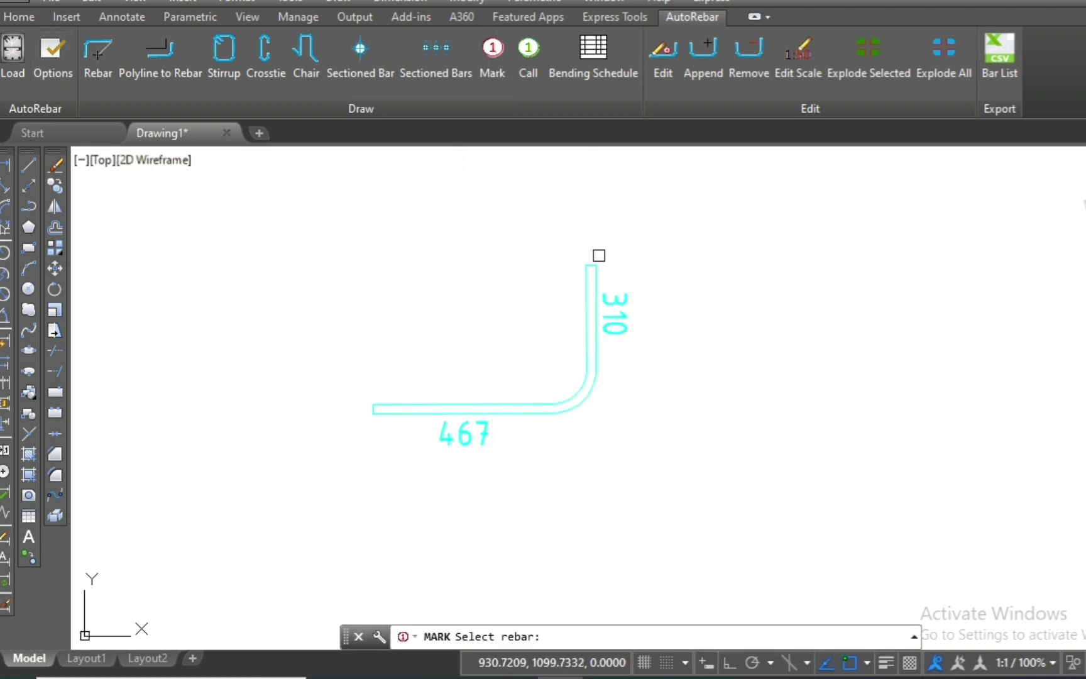
{"action": "left_click", "coordinate": [593, 269]}
{"action": "left_click", "coordinate": [597, 244]}
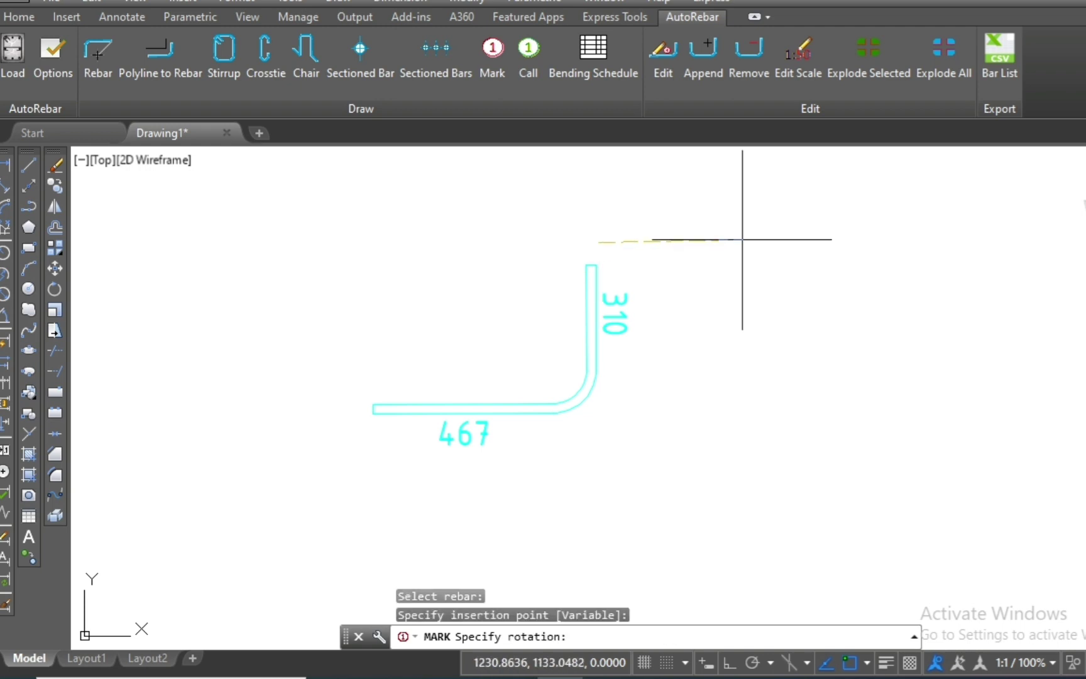
{"action": "left_click", "coordinate": [739, 243]}
{"action": "scroll", "coordinate": [693, 291], "scroll_direction": "down", "scroll_amount": 2}
{"action": "scroll", "coordinate": [693, 291], "scroll_direction": "up", "scroll_amount": 2}
{"action": "left_click", "coordinate": [587, 58]}
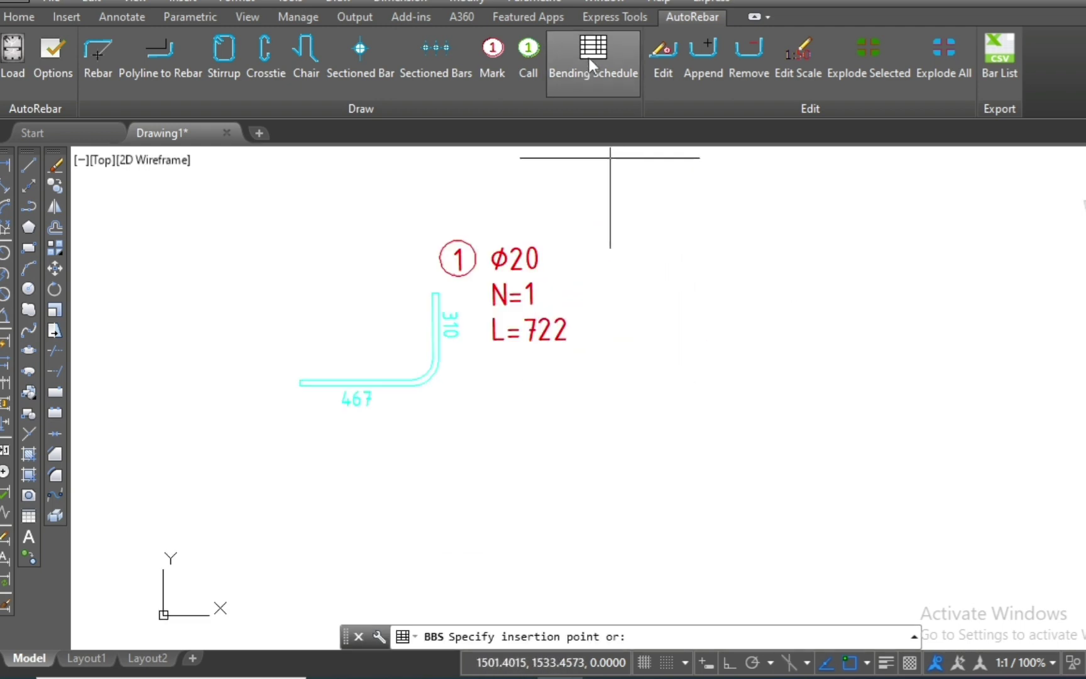
Restore AutoRebar default settings with single rebar mass digits set to 0
{"action": "left_click", "coordinate": [53, 60]}
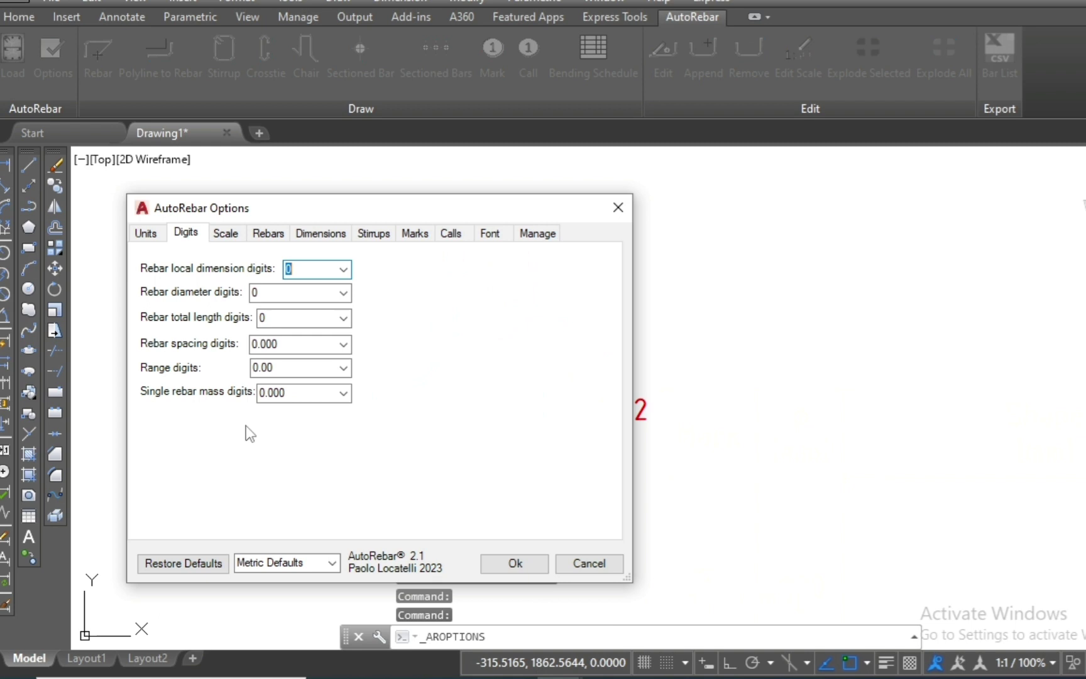
{"action": "left_click", "coordinate": [211, 561]}
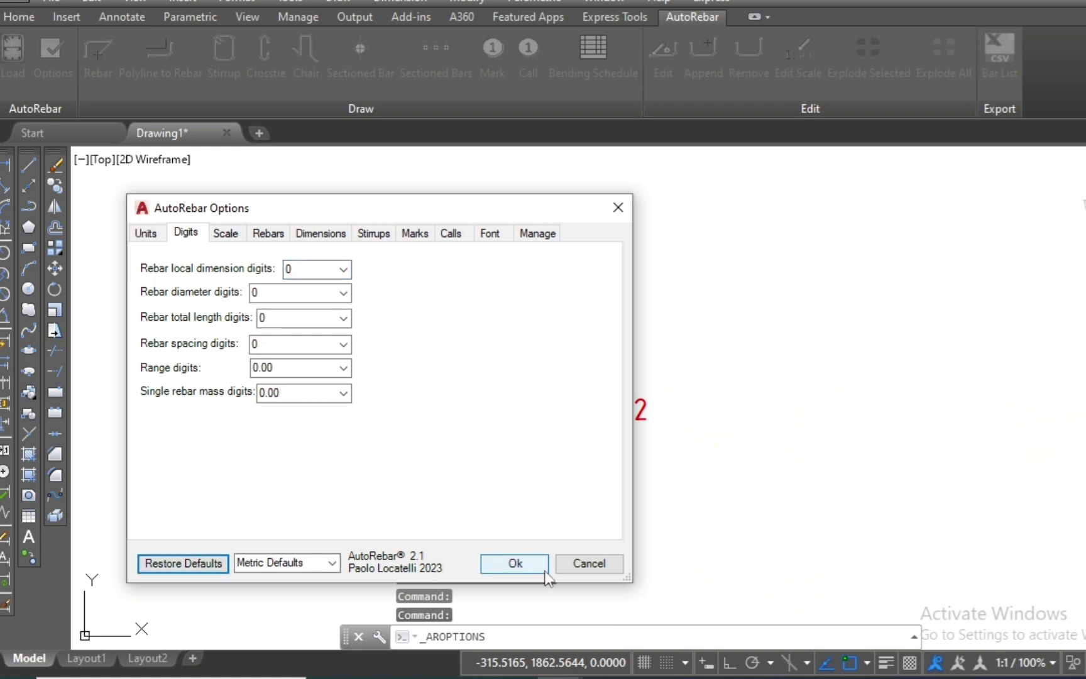
{"action": "left_click", "coordinate": [344, 393]}
{"action": "left_click", "coordinate": [279, 413]}
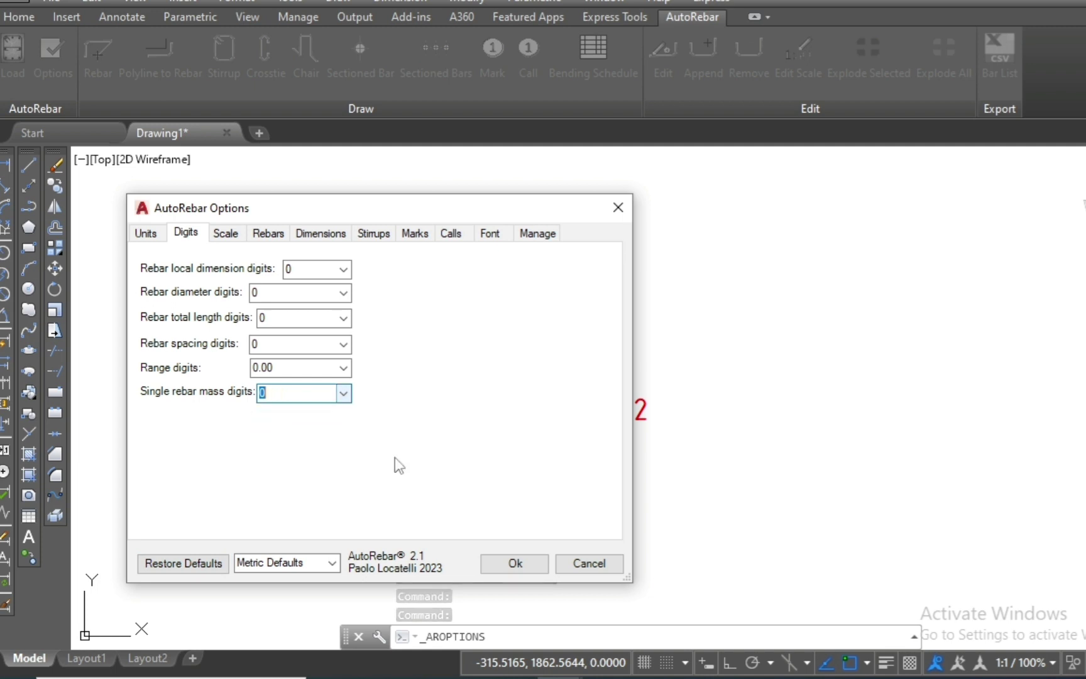
{"action": "left_click", "coordinate": [524, 564]}
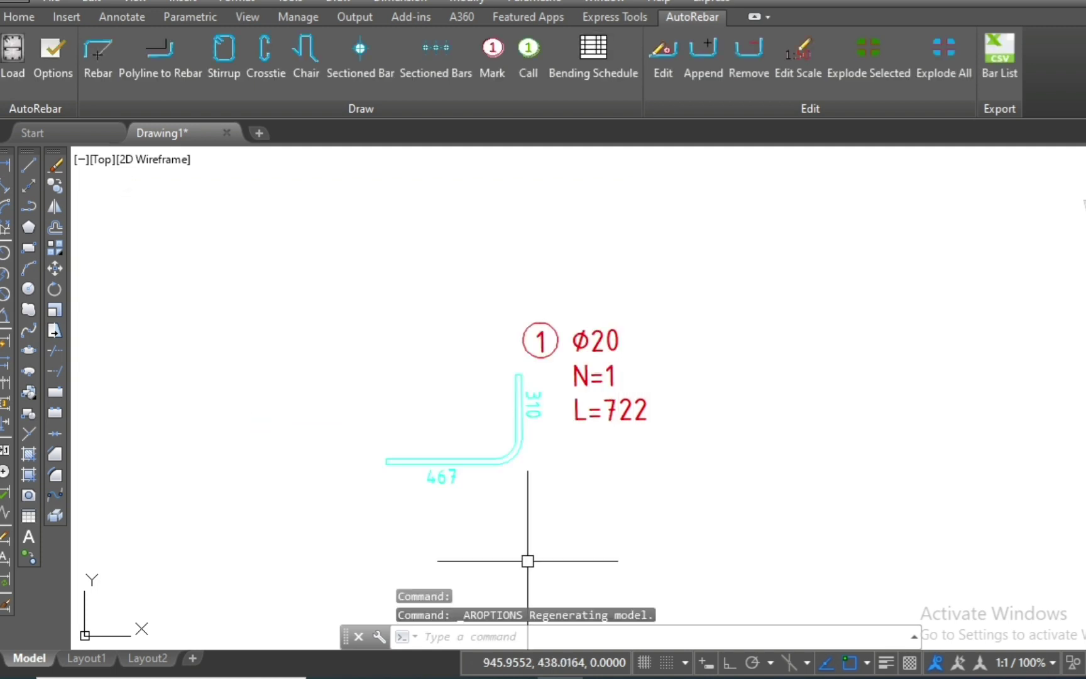
Insert a bending schedule right of the bar listing 722 mm, QTY 1, 2 kg
{"action": "left_click", "coordinate": [594, 62]}
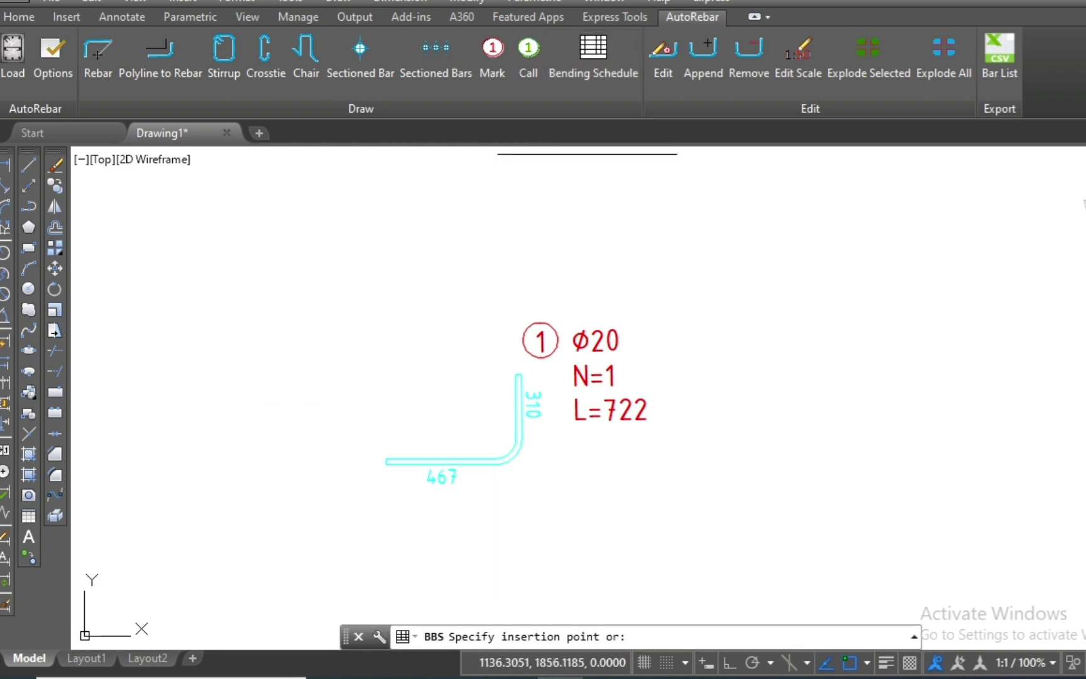
{"action": "left_click", "coordinate": [693, 291]}
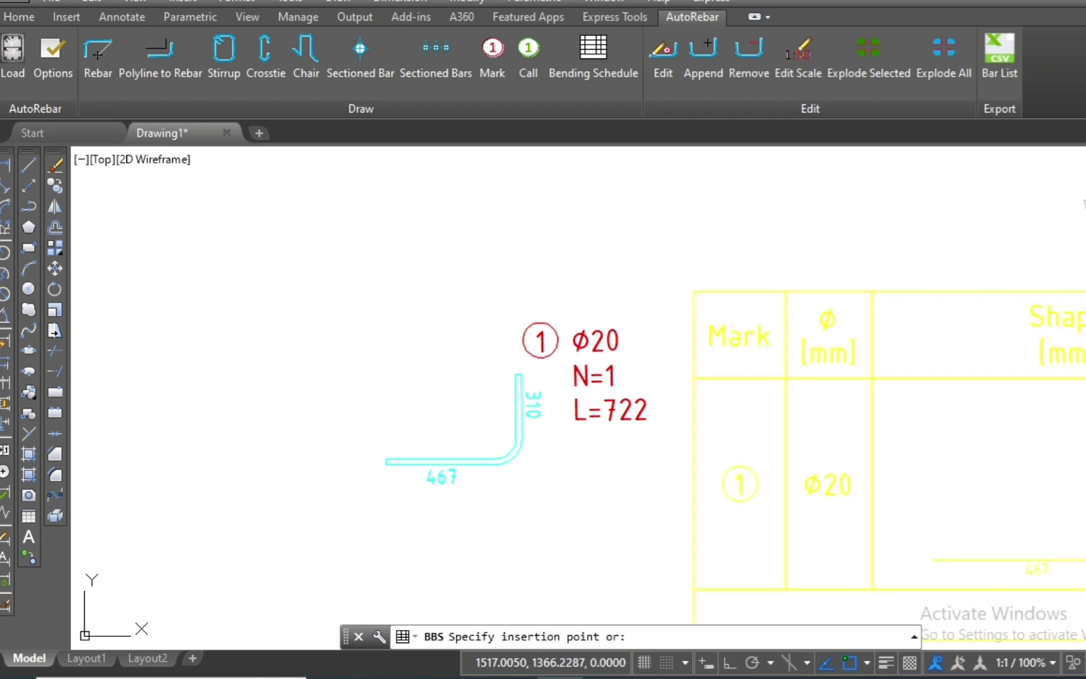
{"action": "scroll", "coordinate": [693, 291], "scroll_direction": "down", "scroll_amount": 4}
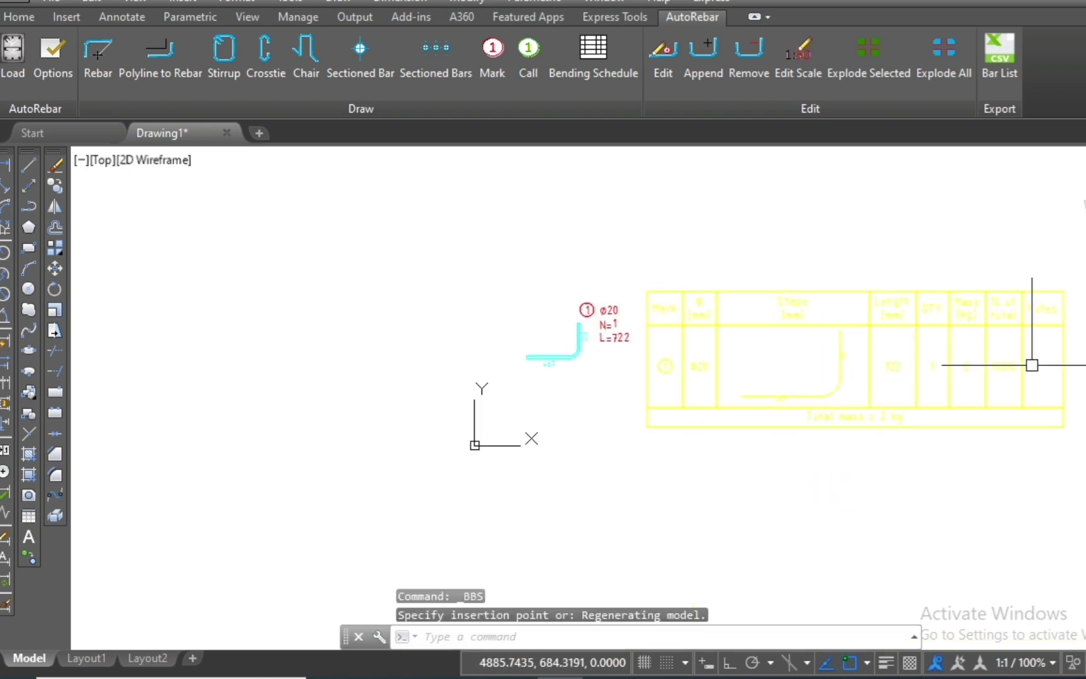
{"action": "scroll", "coordinate": [1034, 362], "scroll_direction": "up", "scroll_amount": 4}
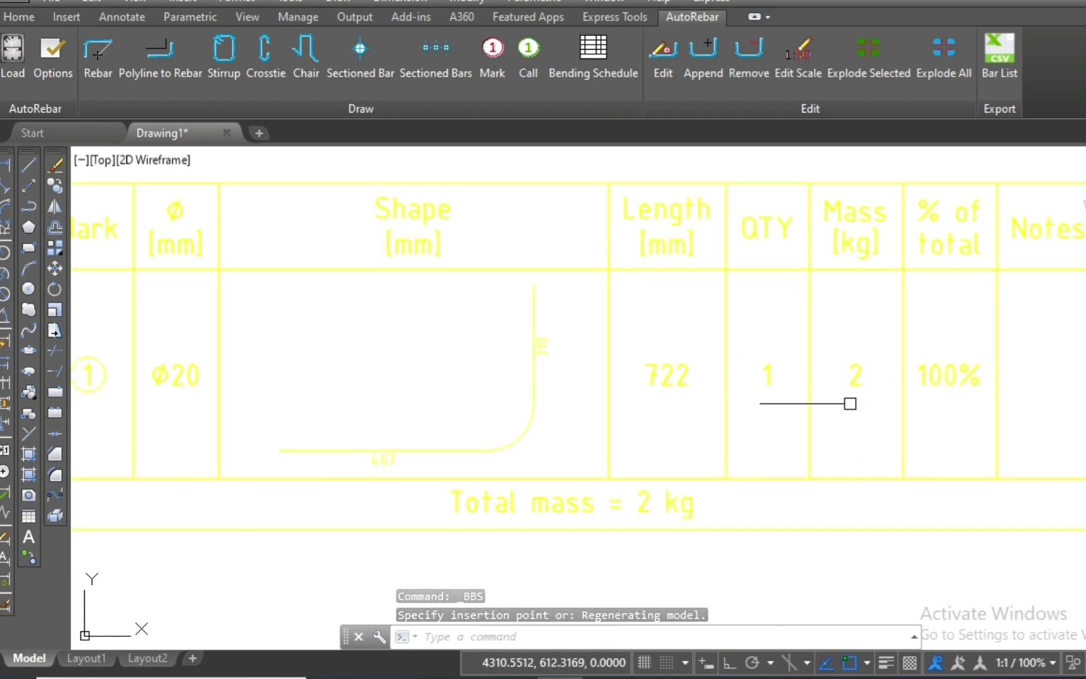
{"action": "scroll", "coordinate": [864, 415], "scroll_direction": "down", "scroll_amount": 5}
{"action": "scroll", "coordinate": [864, 415], "scroll_direction": "up", "scroll_amount": 2}
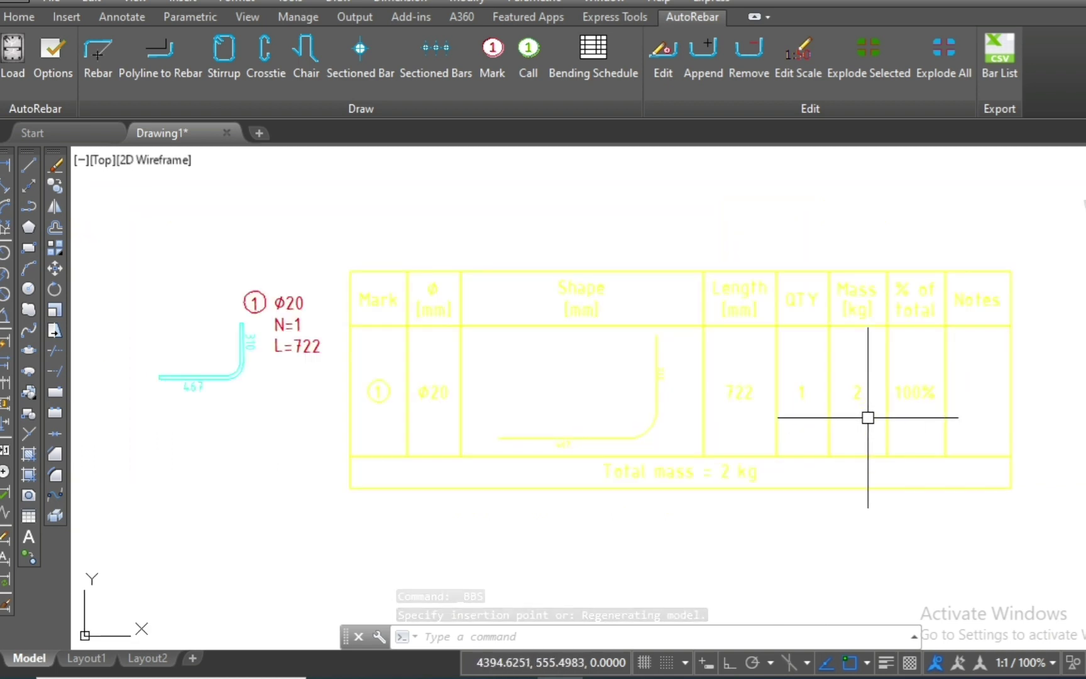
Change AutoRebar single rebar mass digits to 0.000
{"action": "left_click", "coordinate": [55, 65]}
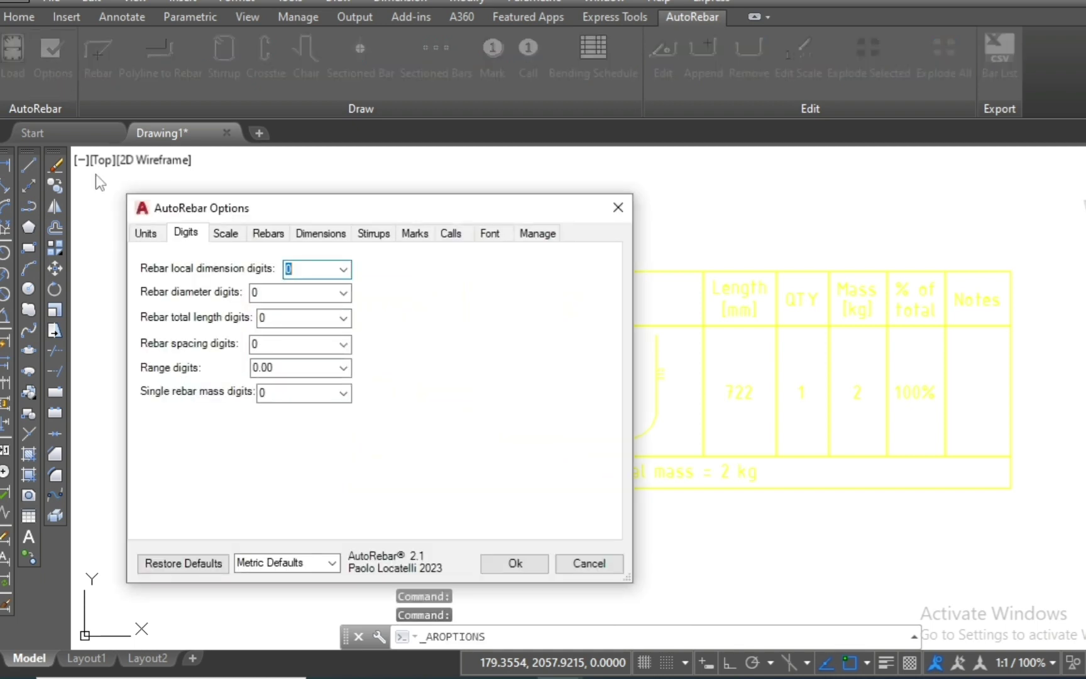
{"action": "left_click", "coordinate": [344, 395]}
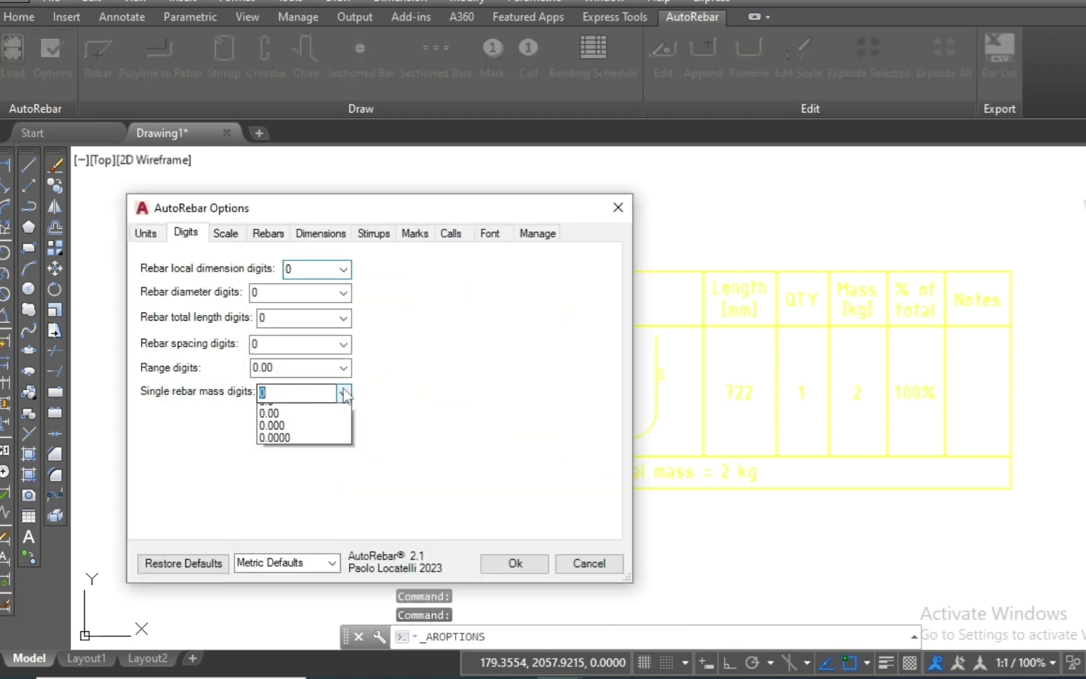
{"action": "left_click", "coordinate": [283, 445]}
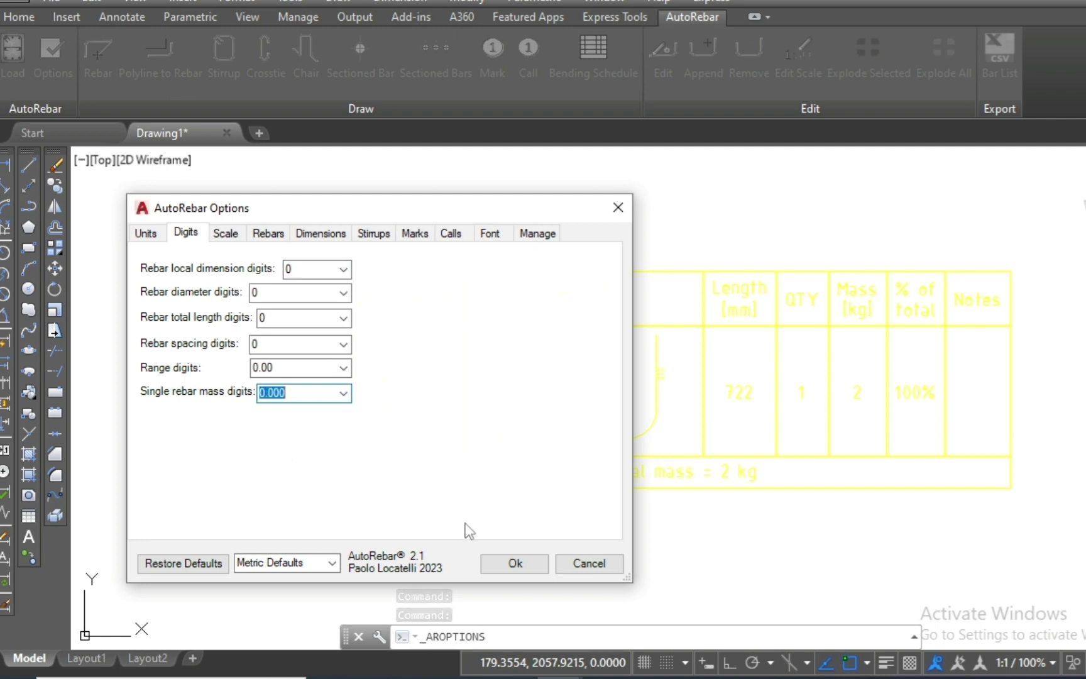
{"action": "left_click", "coordinate": [523, 563]}
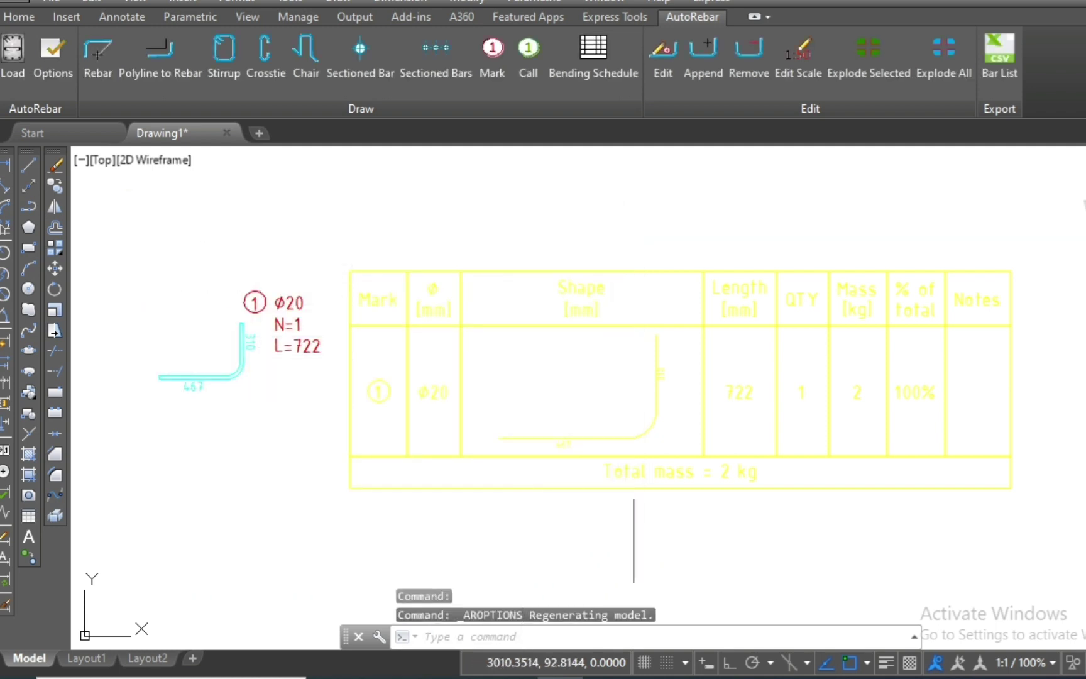
{"action": "left_click", "coordinate": [715, 225]}
Erase the old bending schedule and insert a new one listing the 1.835 kg bar mass
{"action": "left_click", "coordinate": [657, 294]}
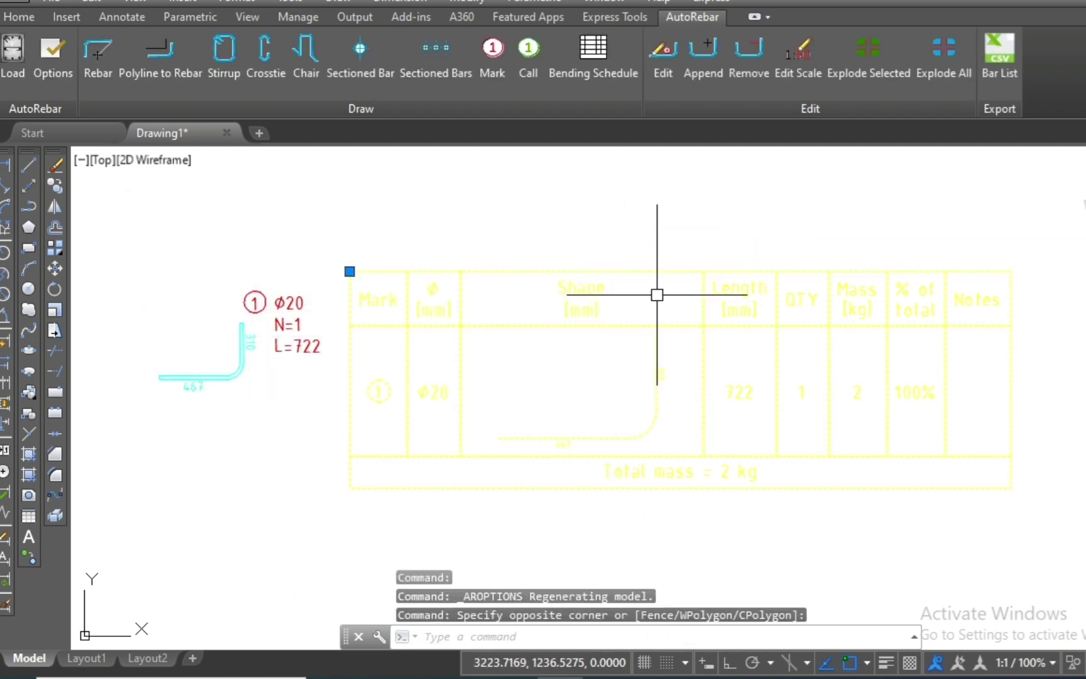
{"action": "type", "text": "e"}
{"action": "key", "text": "Return"}
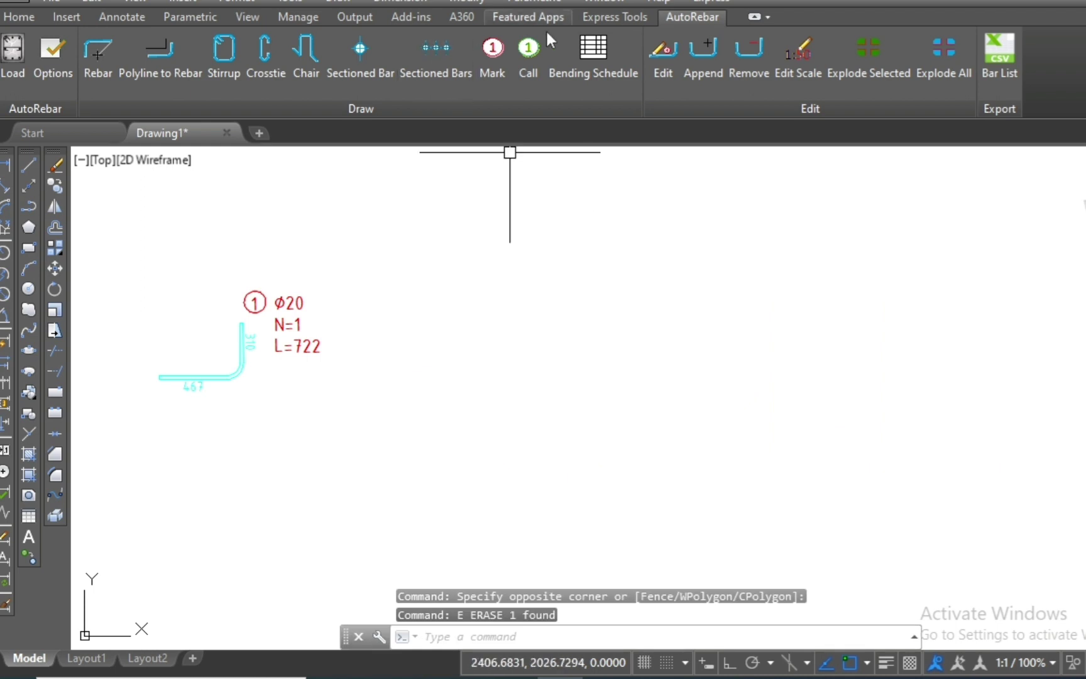
{"action": "left_click", "coordinate": [591, 55]}
{"action": "left_click", "coordinate": [380, 281]}
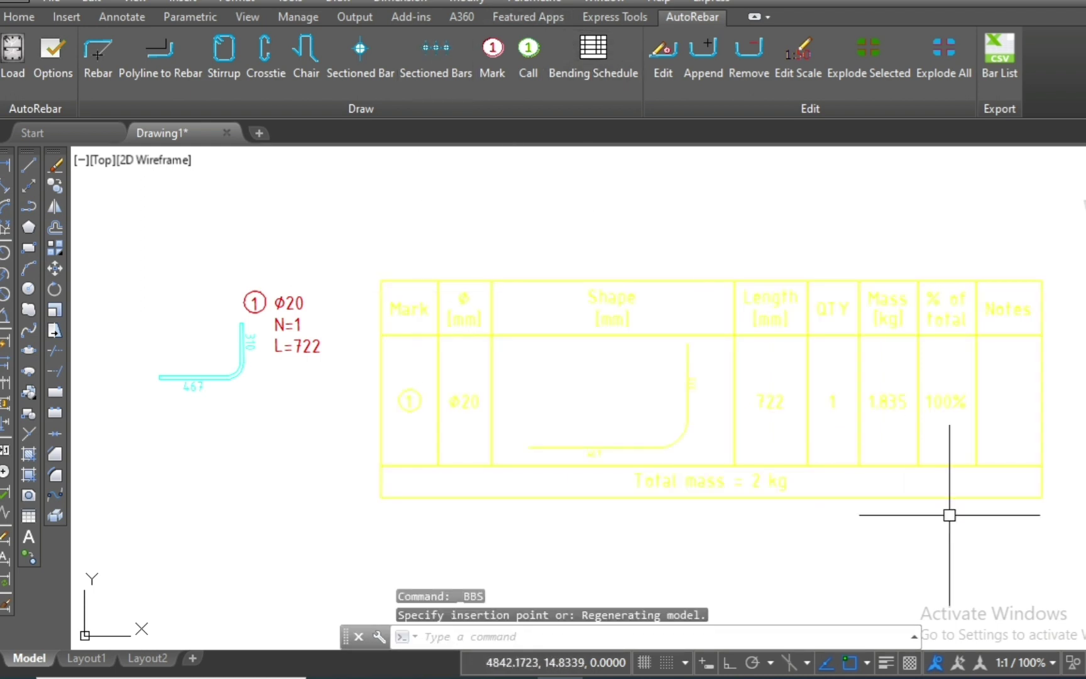
{"action": "scroll", "coordinate": [943, 420], "scroll_direction": "up", "scroll_amount": 2}
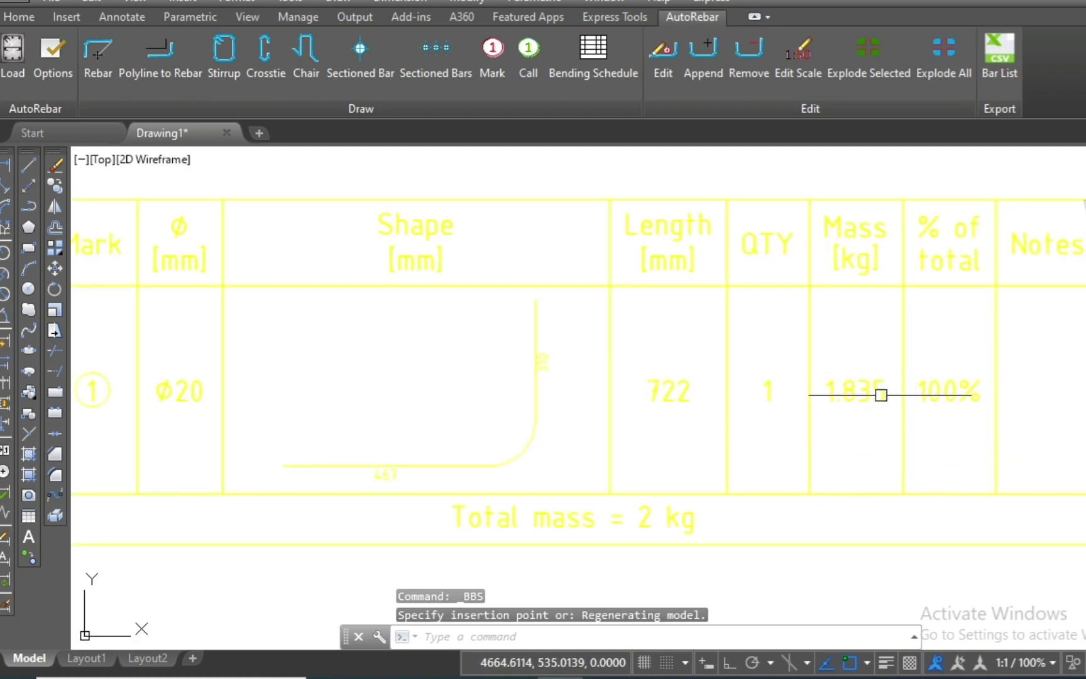
{"action": "scroll", "coordinate": [808, 390], "scroll_direction": "down", "scroll_amount": 2}
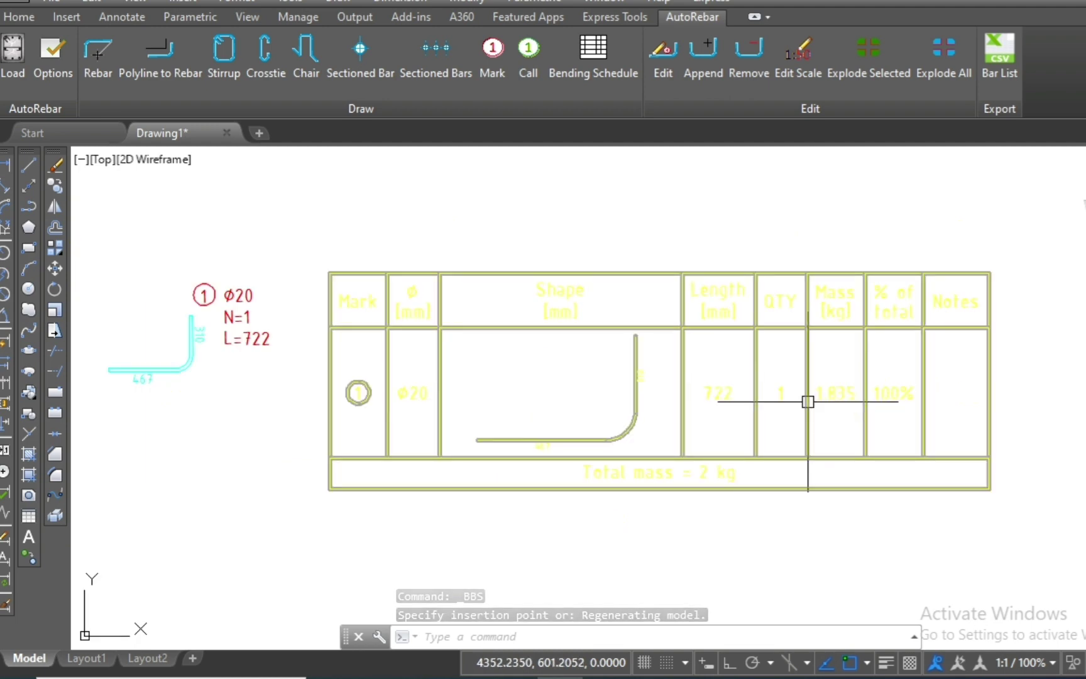
{"action": "scroll", "coordinate": [805, 397], "scroll_direction": "down", "scroll_amount": 2}
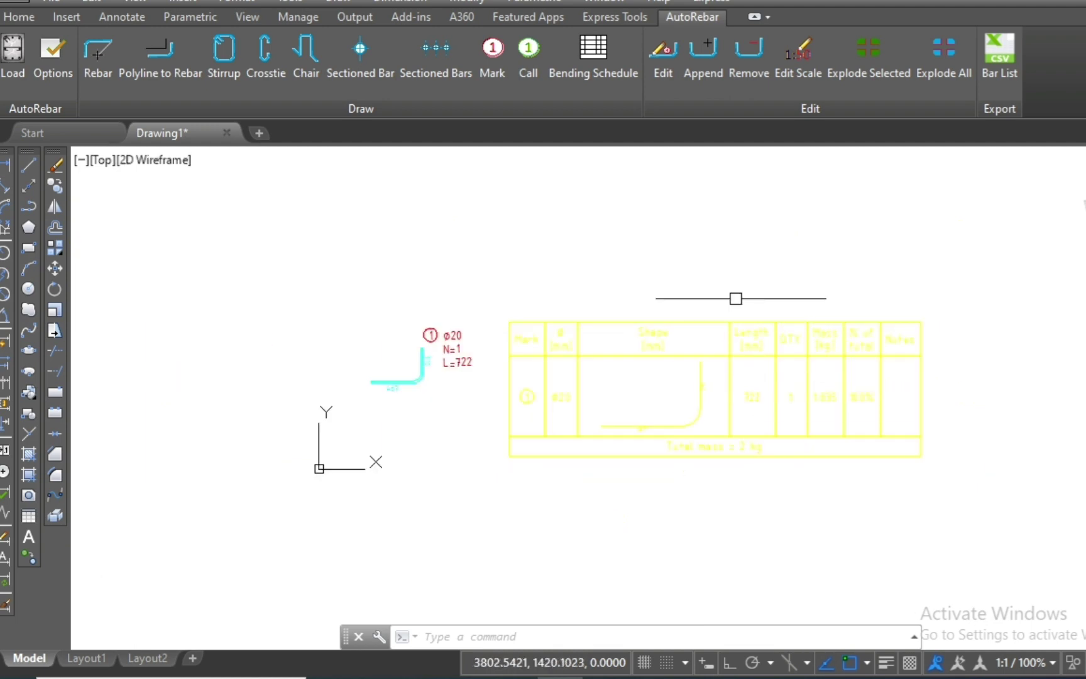